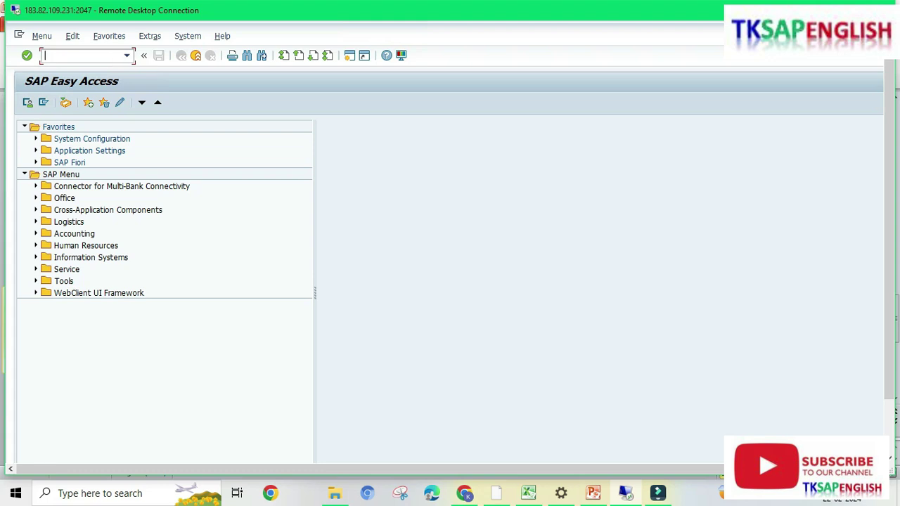
Start asset creation with transaction AS01 and choose asset class FI10 (Assembly Machines - FI00) for company code FI00.
{"action": "key", "text": "Caps_Lock"}
{"action": "type", "text": "NAS01"}
{"action": "key", "text": "Return"}
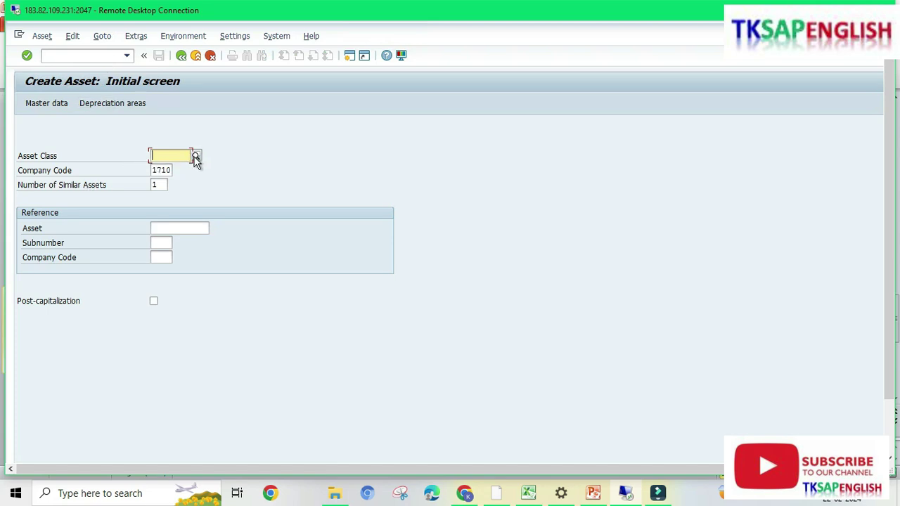
{"action": "left_click", "coordinate": [195, 155]}
{"action": "key", "text": "Tab"}
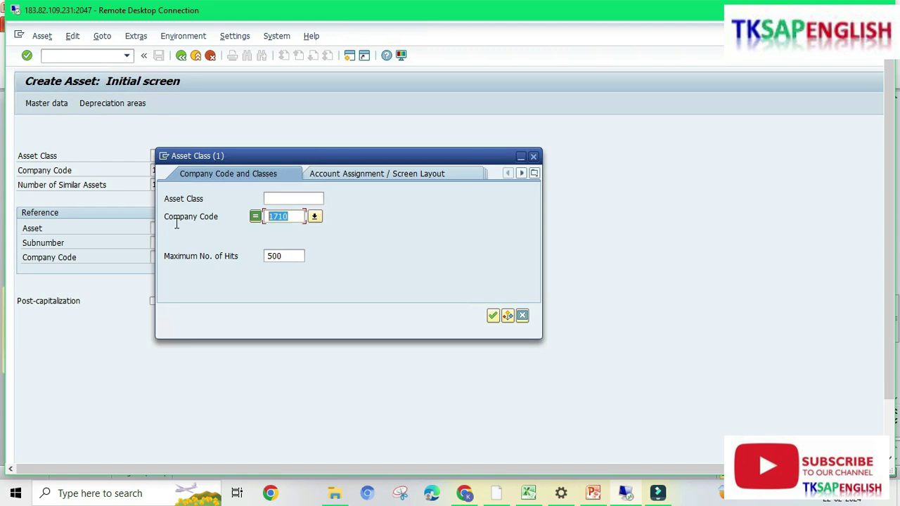
{"action": "type", "text": "FI00"}
{"action": "left_click", "coordinate": [493, 315]}
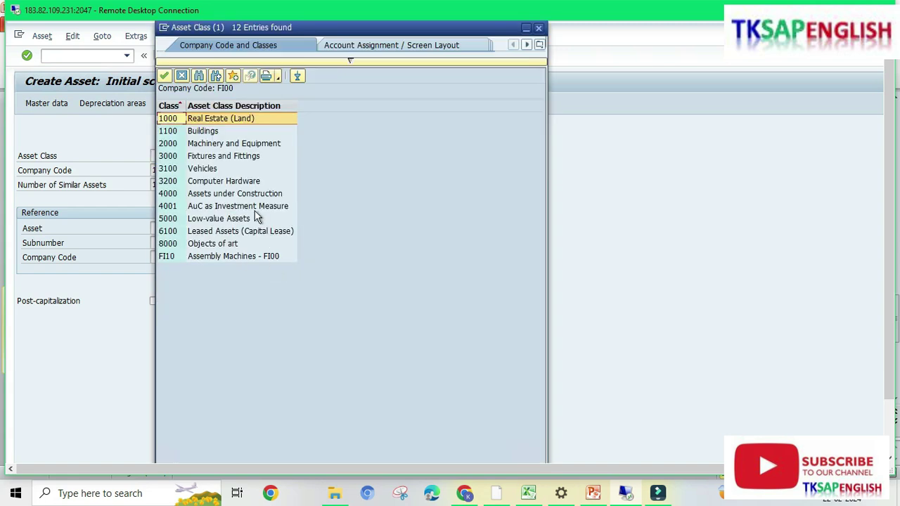
{"action": "left_click", "coordinate": [219, 256]}
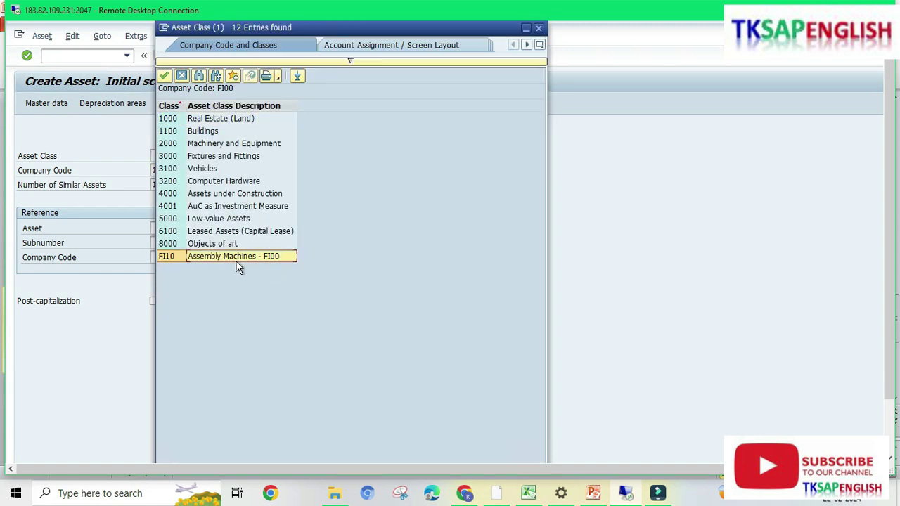
{"action": "double_click", "coordinate": [229, 258]}
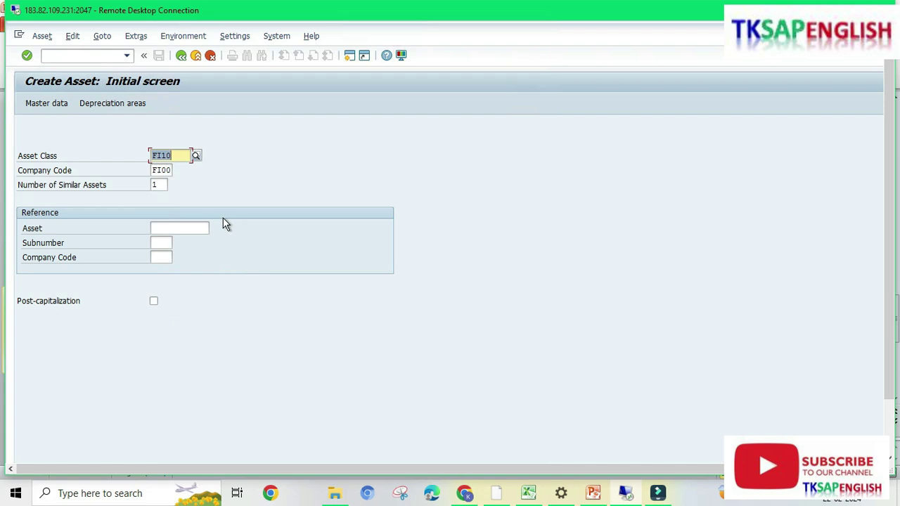
Try to proceed to the new asset's master data for company code FI00 and exit the transaction.
{"action": "left_click", "coordinate": [169, 171]}
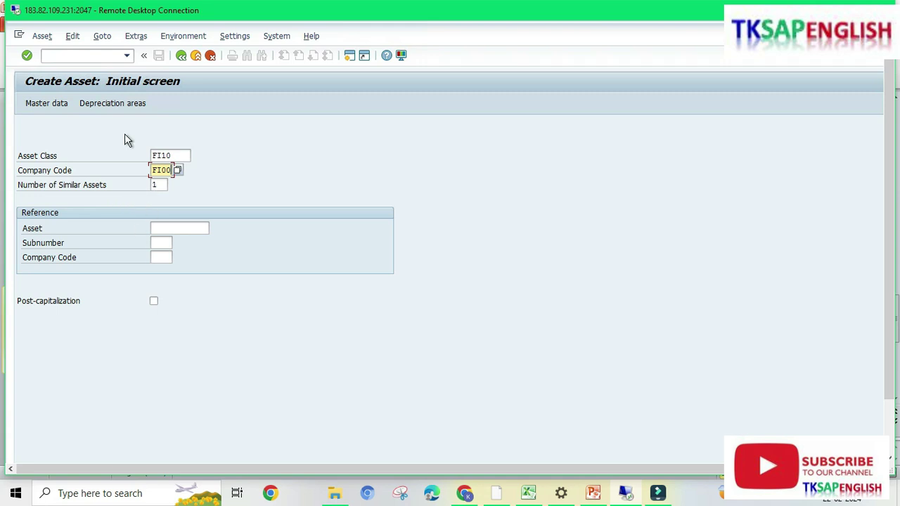
{"action": "key", "text": "Return"}
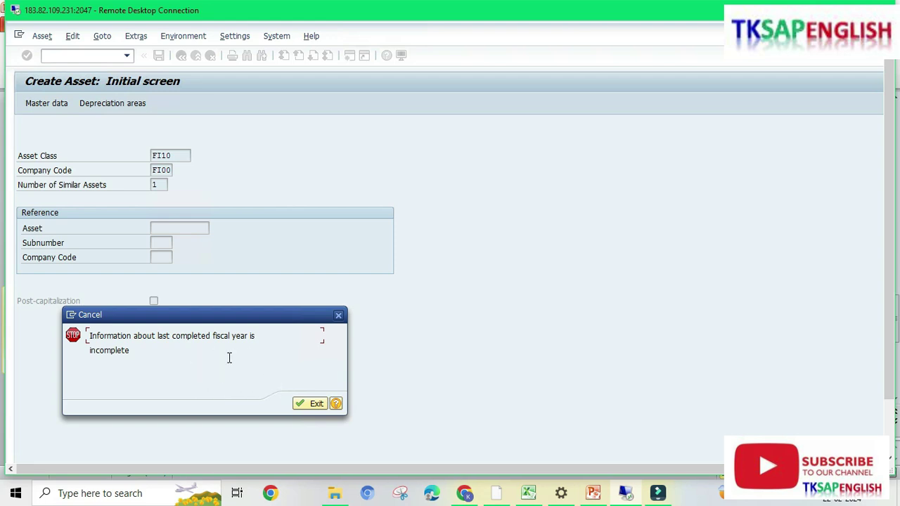
{"action": "left_click", "coordinate": [301, 403]}
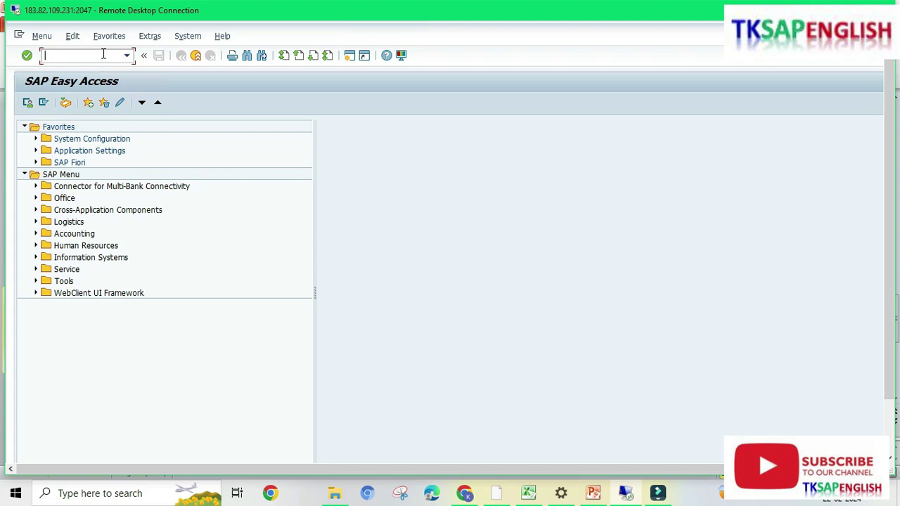
Open transaction FS00 and start a new G/L account 499999 in company code FI00.
{"action": "type", "text": "/NFS"}
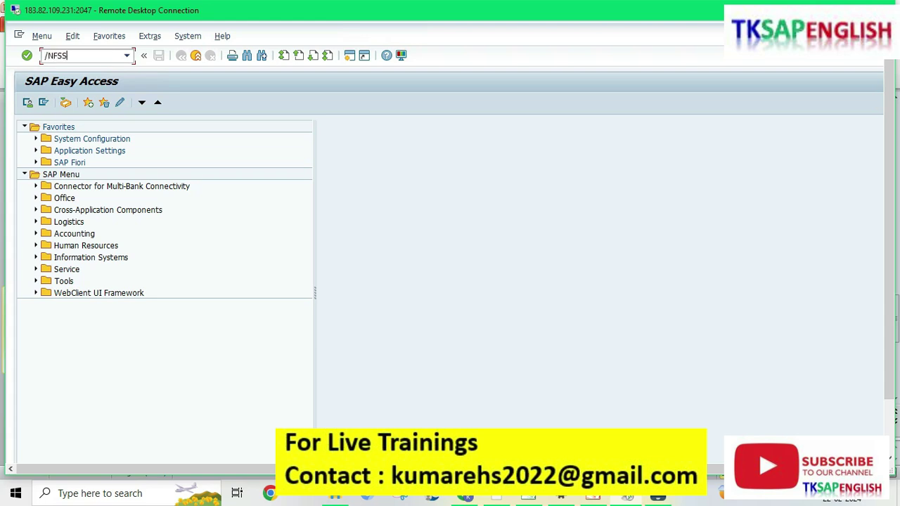
{"action": "type", "text": "S"}
{"action": "key", "text": "BackSpace"}
{"action": "type", "text": "00"}
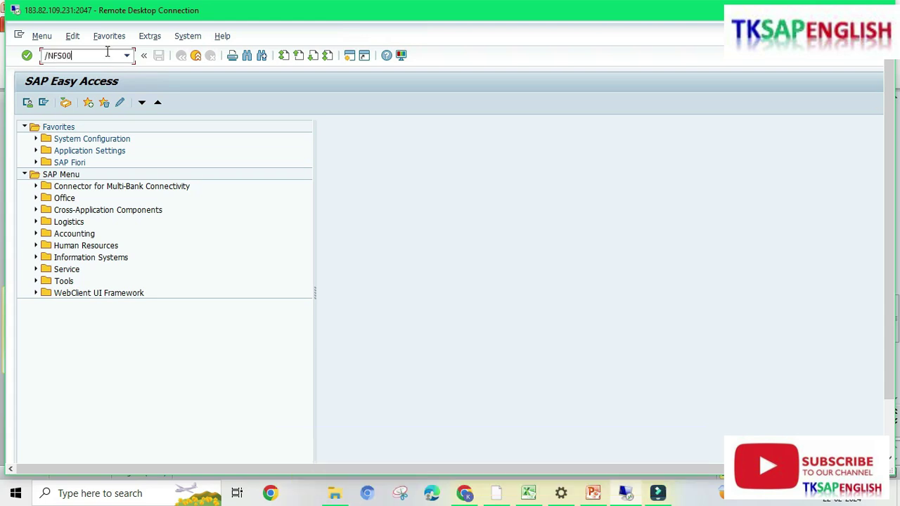
{"action": "key", "text": "Return"}
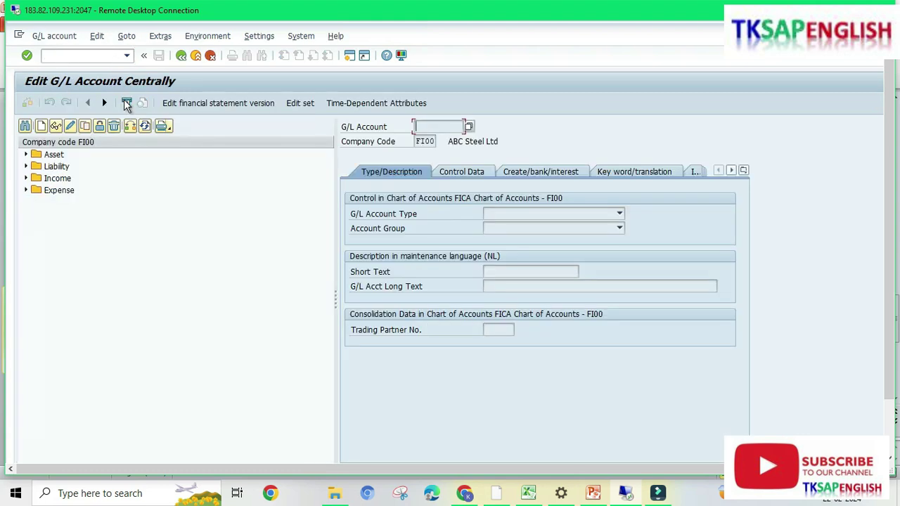
{"action": "left_click", "coordinate": [41, 126]}
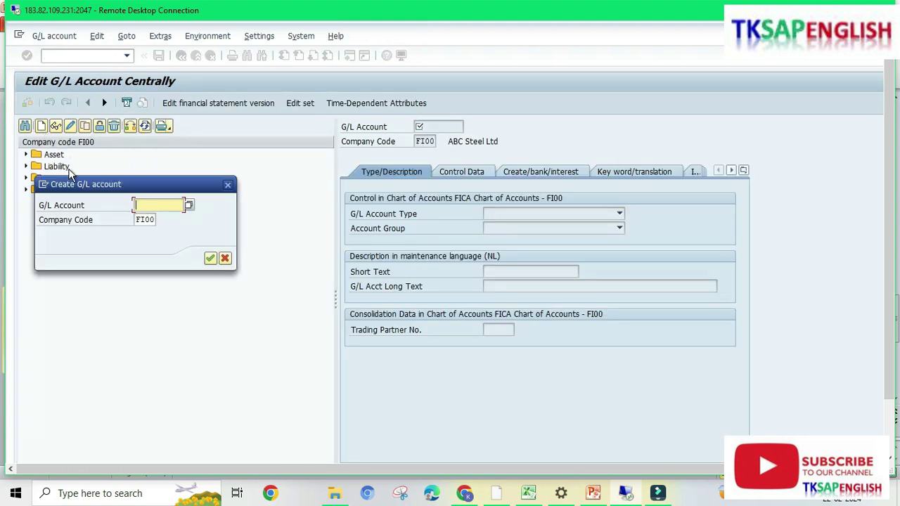
{"action": "type", "text": "4999"}
{"action": "key", "text": "Tab"}
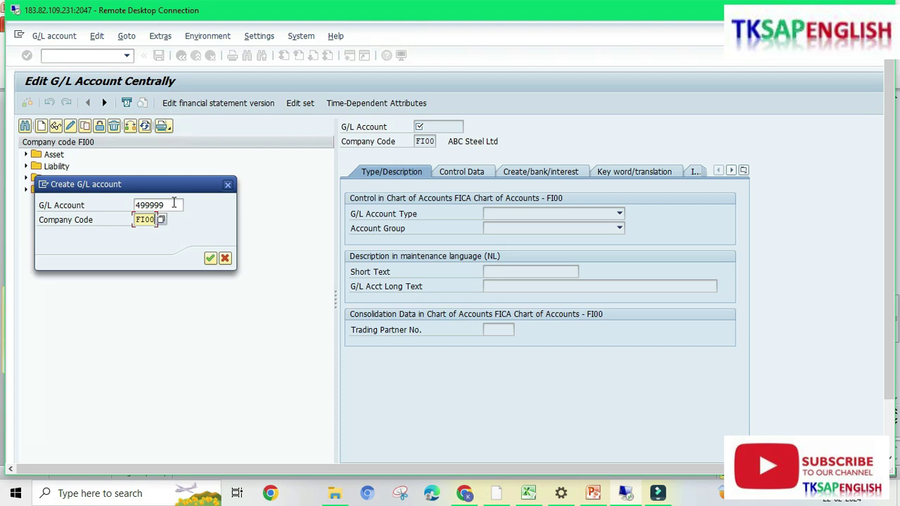
{"action": "left_click", "coordinate": [173, 205]}
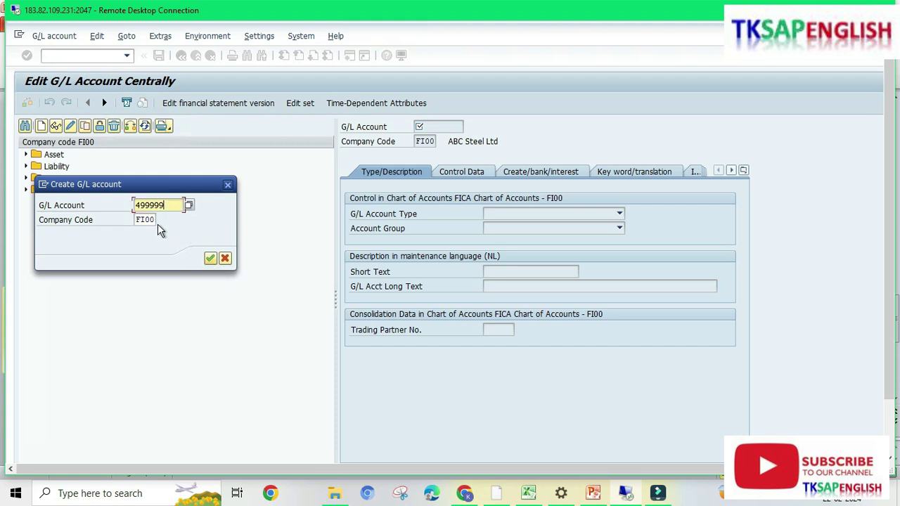
{"action": "left_click", "coordinate": [209, 258]}
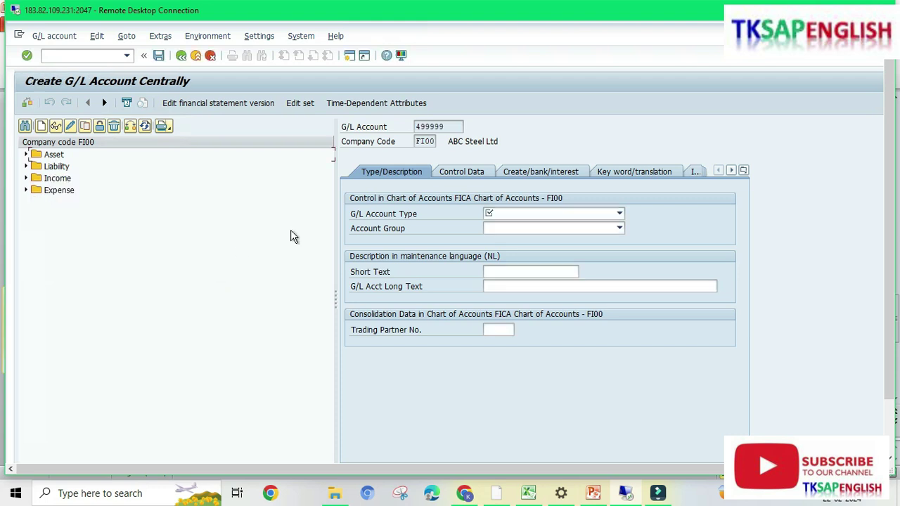
Set the account type to Balance Sheet Account and group to Expense, with short text Retained Earnings and long text Retained Earnings A/C.
{"action": "left_click", "coordinate": [518, 215]}
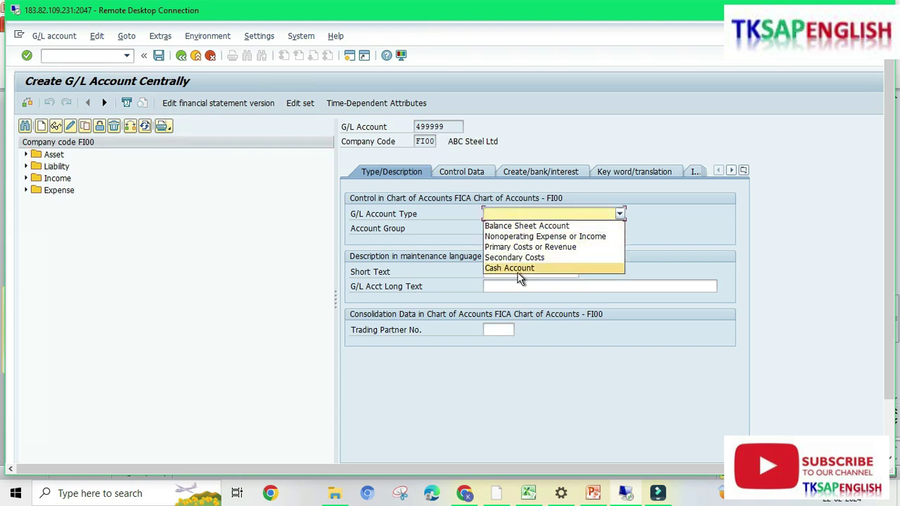
{"action": "left_click", "coordinate": [526, 225]}
{"action": "left_click", "coordinate": [520, 229]}
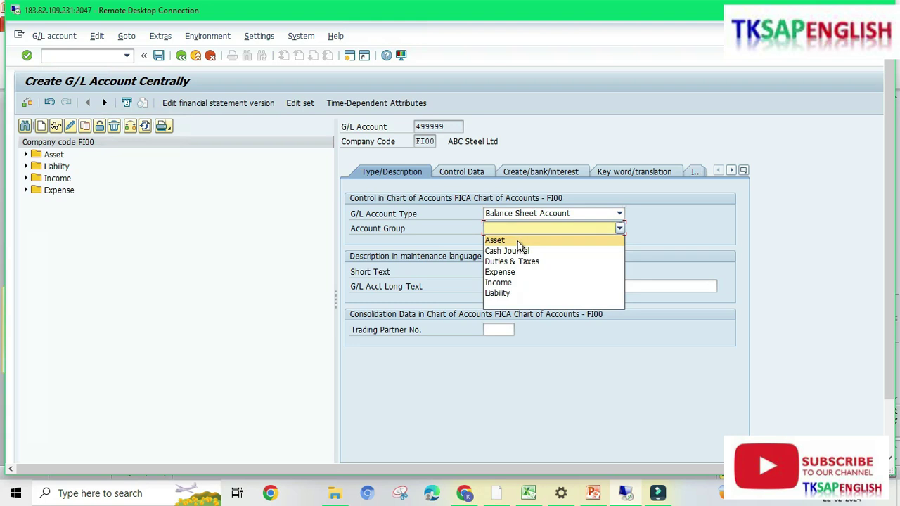
{"action": "left_click", "coordinate": [518, 244]}
{"action": "left_click", "coordinate": [426, 310]}
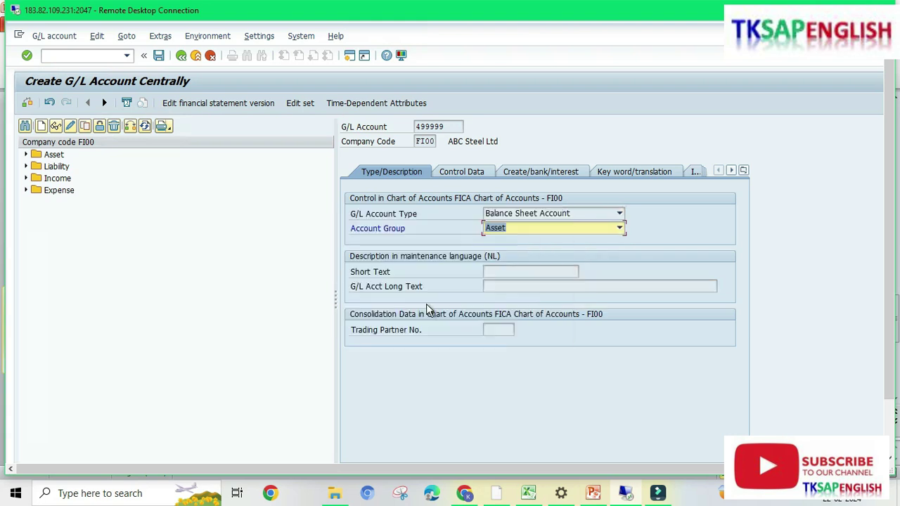
{"action": "left_click", "coordinate": [513, 233]}
{"action": "left_click", "coordinate": [520, 284]}
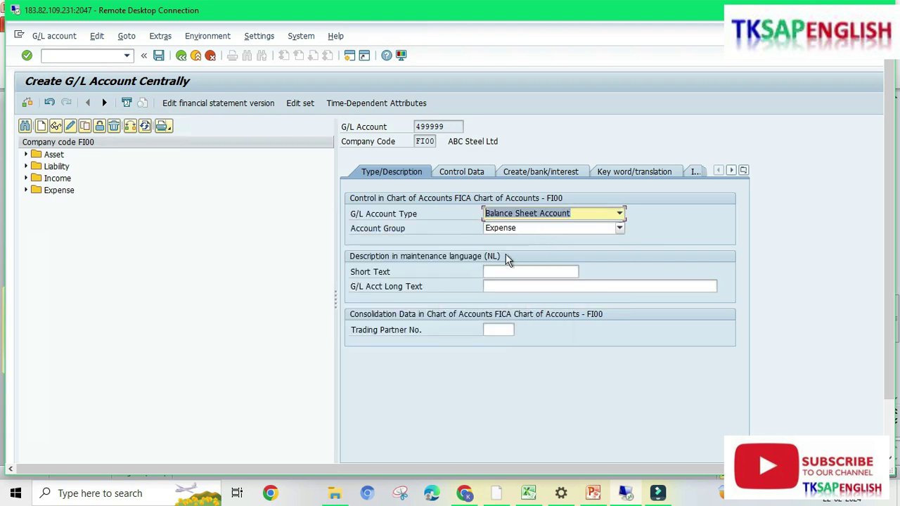
{"action": "left_click", "coordinate": [505, 272]}
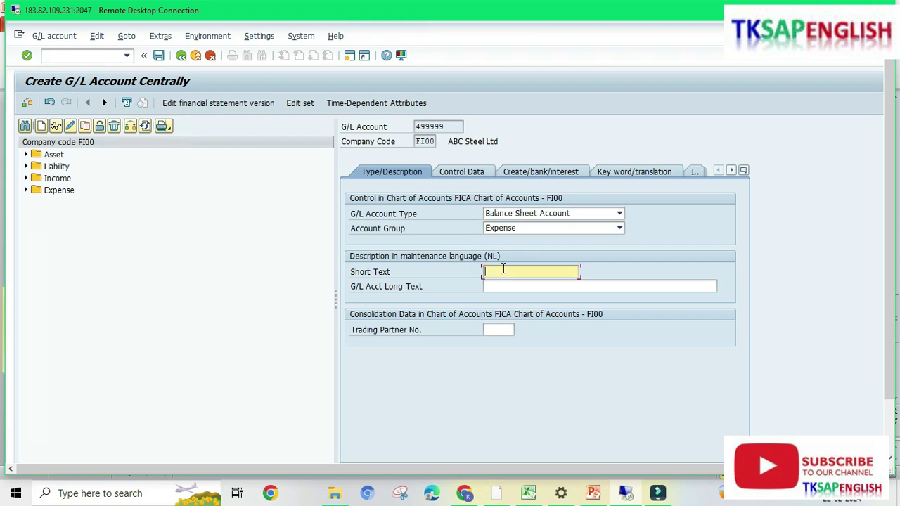
{"action": "type", "text": "Retained Earnings"}
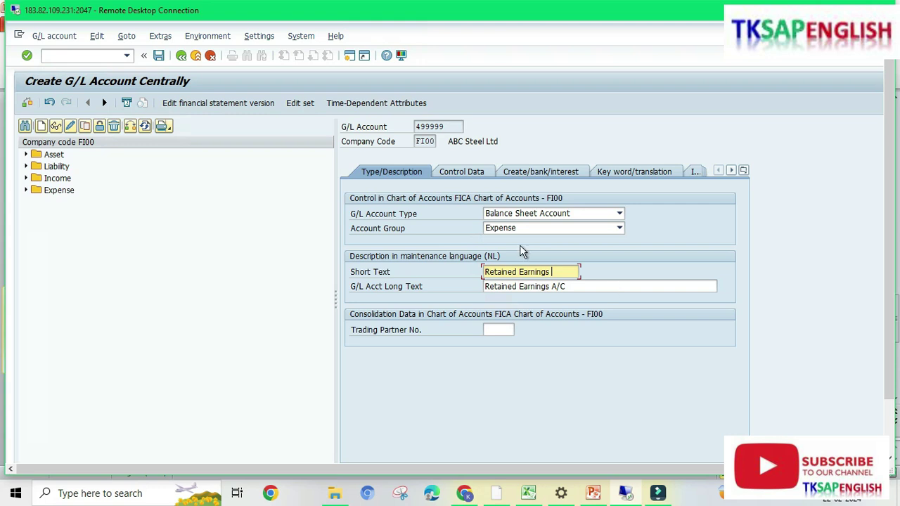
Set the sort key to 001 in the account's control data.
{"action": "left_click", "coordinate": [463, 175]}
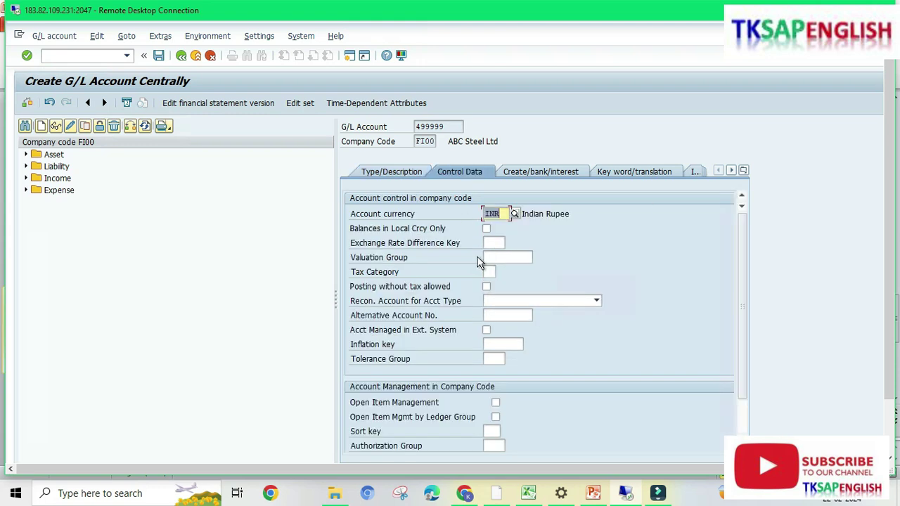
{"action": "left_click", "coordinate": [501, 213]}
{"action": "scroll", "coordinate": [520, 323], "scroll_direction": "down", "scroll_amount": 1}
{"action": "left_click", "coordinate": [495, 387]}
{"action": "left_click", "coordinate": [505, 387]}
{"action": "double_click", "coordinate": [520, 116]}
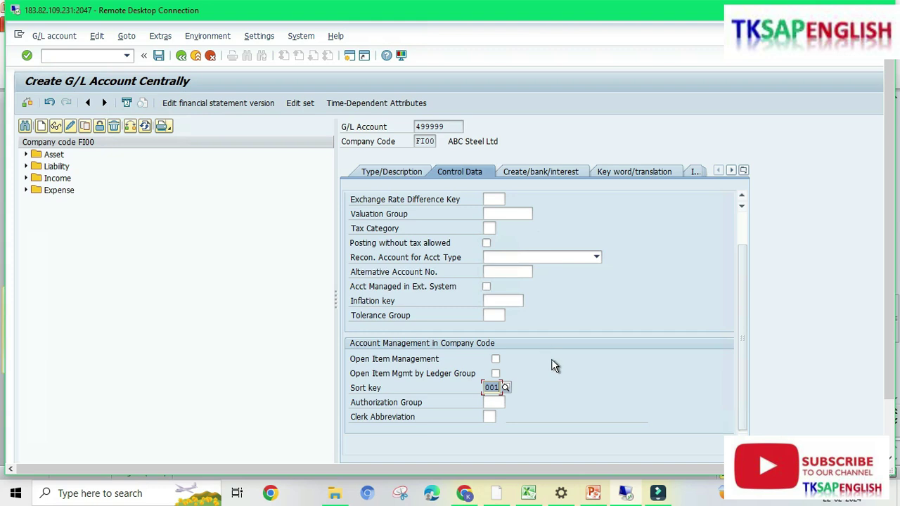
{"action": "scroll", "coordinate": [551, 359], "scroll_direction": "up", "scroll_amount": 1}
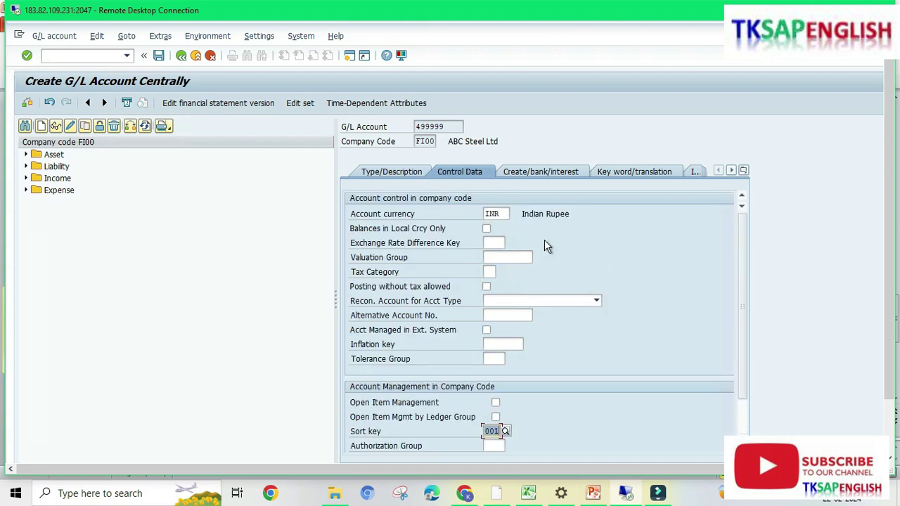
Assign field status group FFSG and save the Retained Earnings G/L account.
{"action": "left_click", "coordinate": [547, 172]}
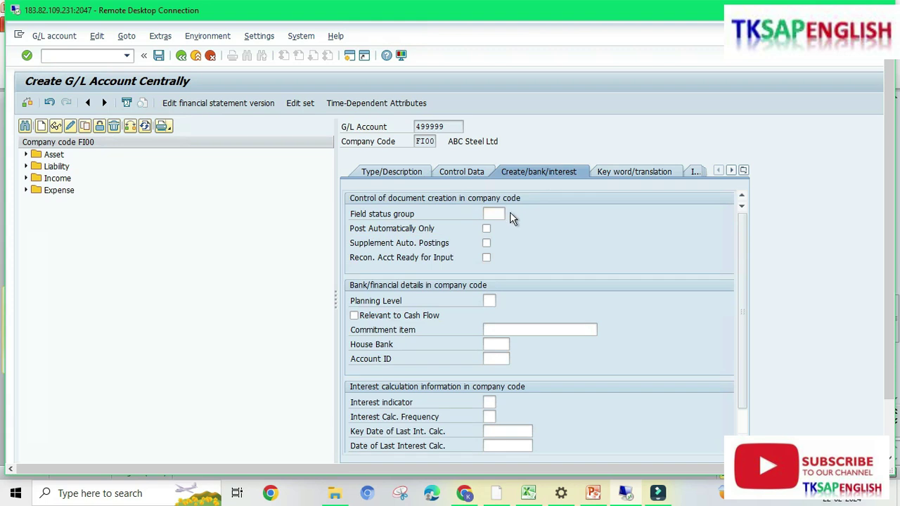
{"action": "key", "text": "F4"}
{"action": "double_click", "coordinate": [518, 134]}
{"action": "left_click", "coordinate": [160, 56]}
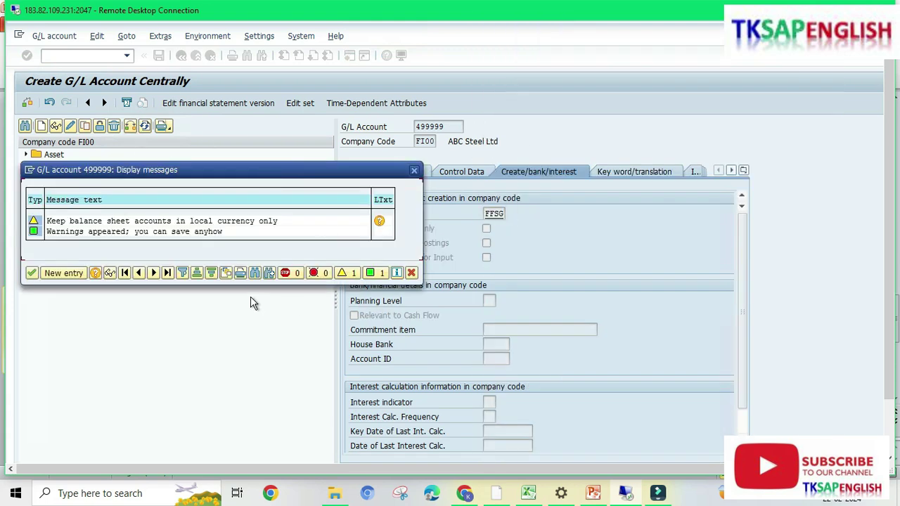
{"action": "left_click", "coordinate": [31, 274]}
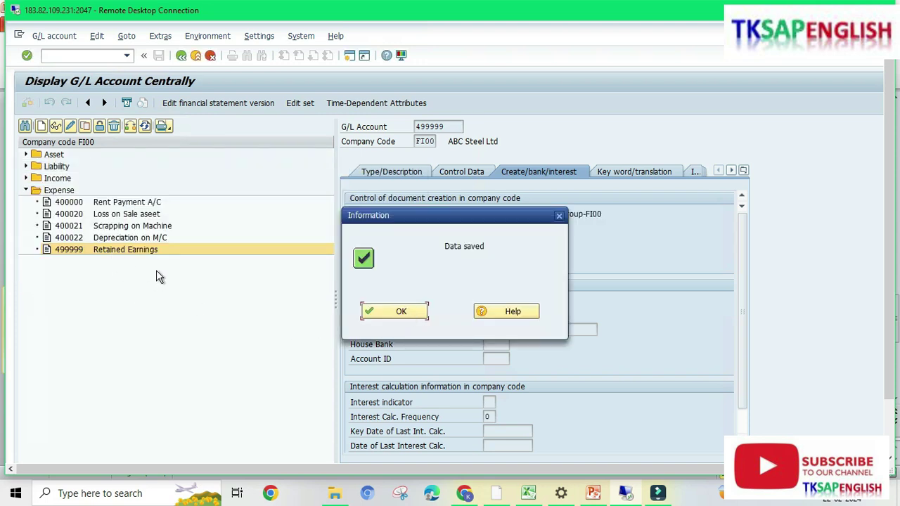
{"action": "left_click", "coordinate": [381, 311]}
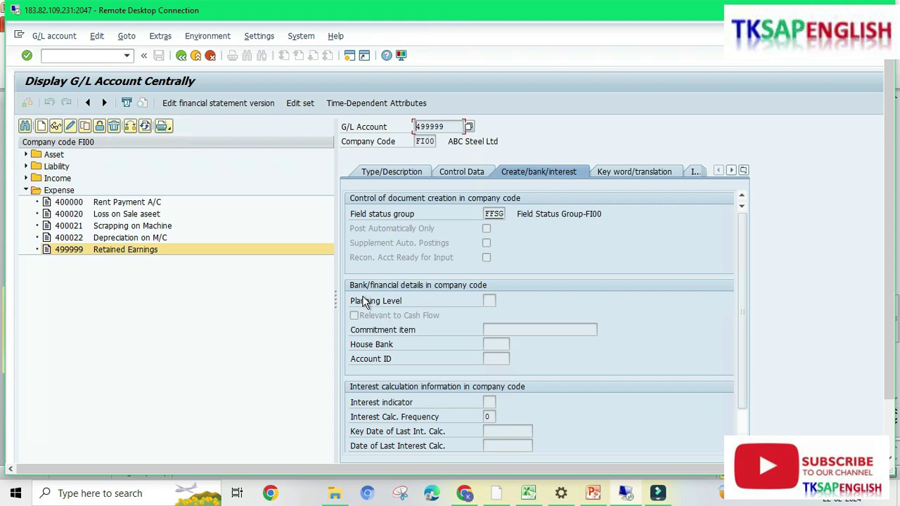
Switch to project customizing and display the SAP Reference IMG.
{"action": "left_click", "coordinate": [102, 55]}
{"action": "key", "text": "Return"}
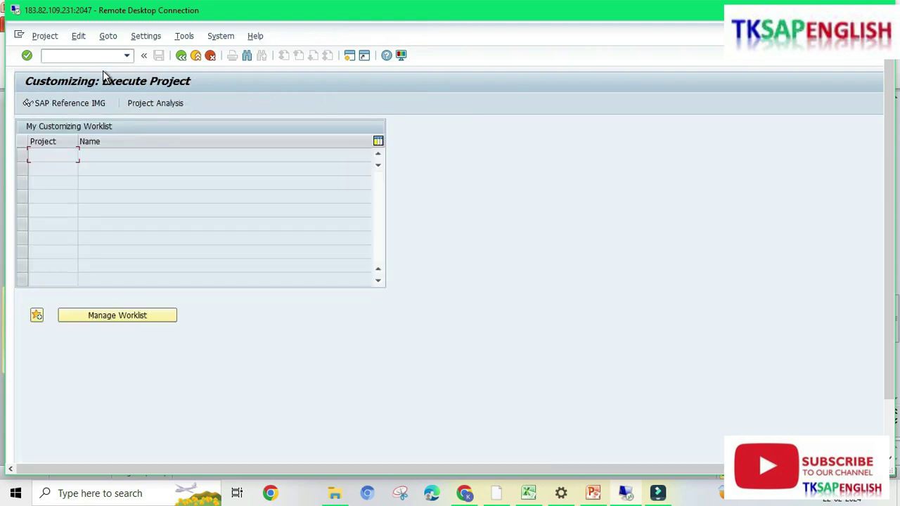
{"action": "left_click", "coordinate": [80, 104]}
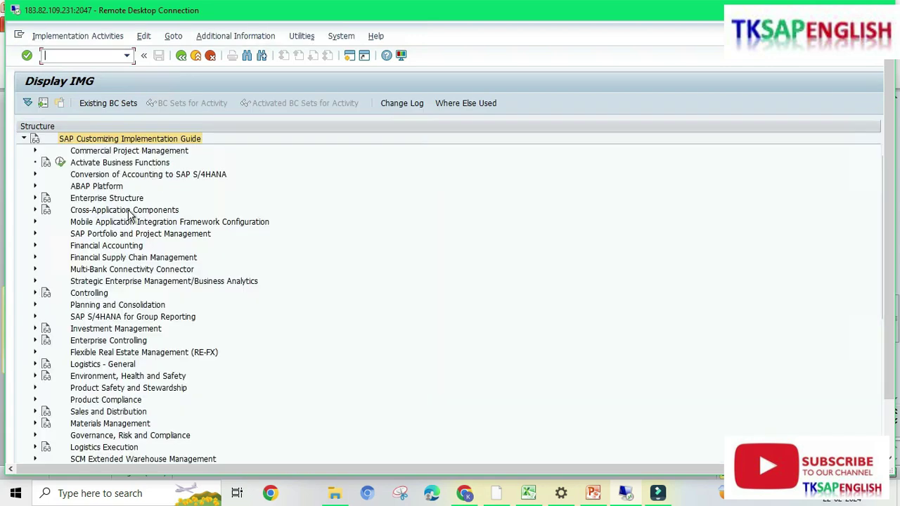
Expand the IMG structure through Financial Accounting, Asset Accounting and Depreciation down to Valuation Methods.
{"action": "left_click", "coordinate": [100, 252]}
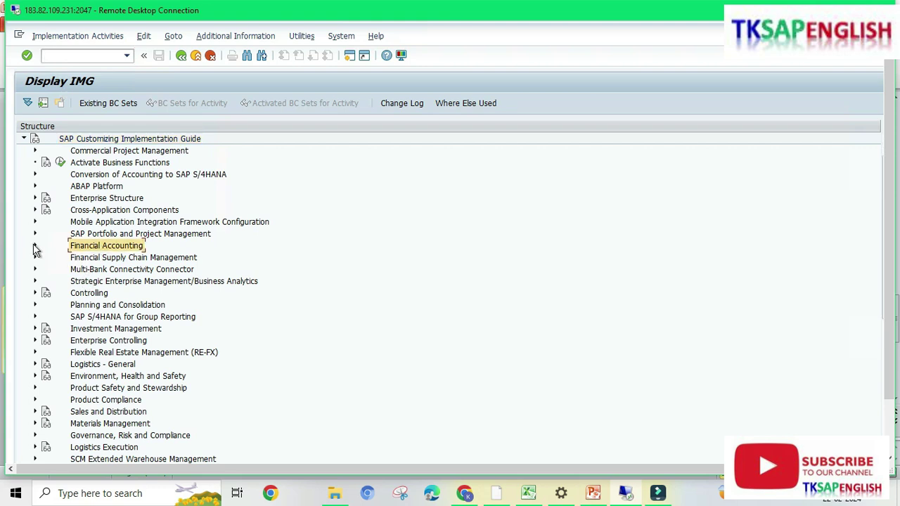
{"action": "left_click", "coordinate": [35, 245]}
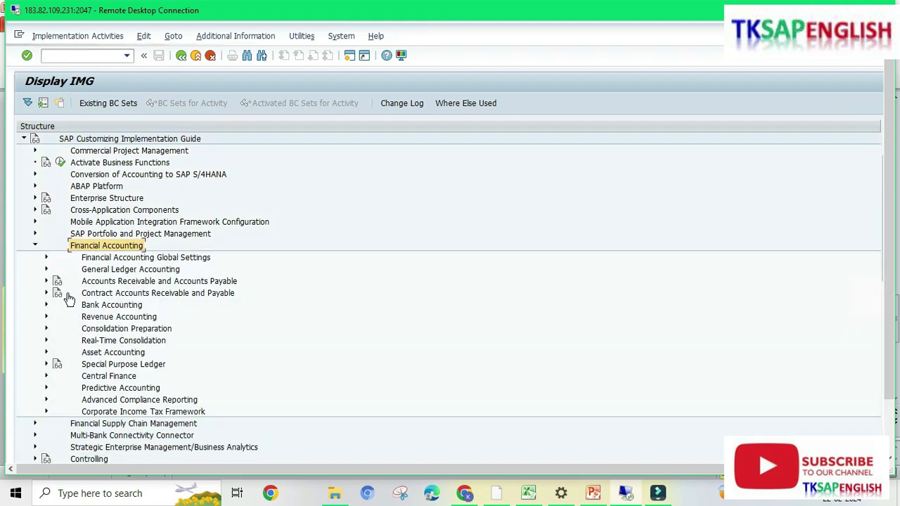
{"action": "left_click", "coordinate": [104, 352]}
{"action": "left_click", "coordinate": [47, 353]}
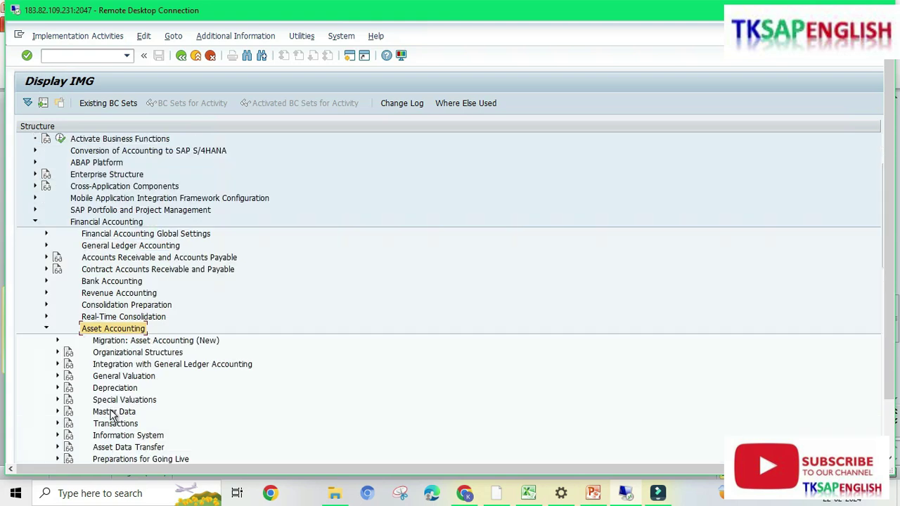
{"action": "left_click", "coordinate": [116, 389]}
{"action": "left_click", "coordinate": [58, 388]}
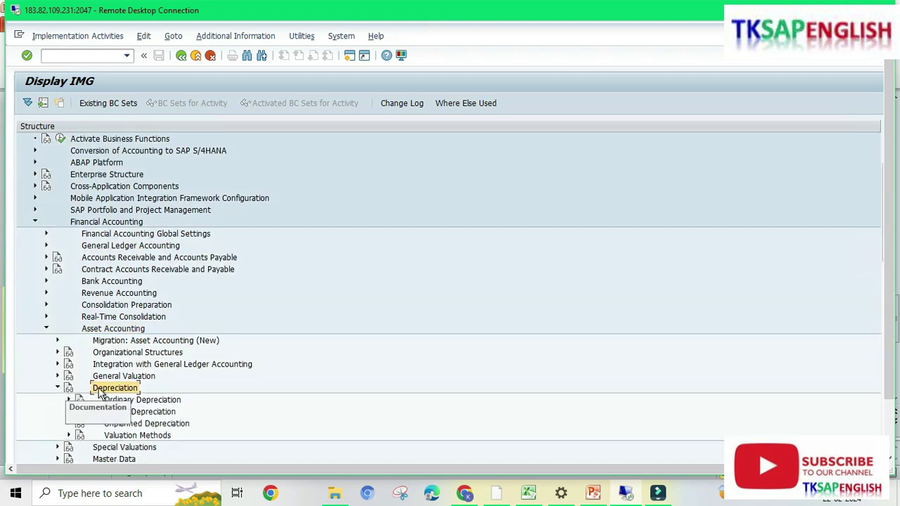
{"action": "left_click", "coordinate": [116, 435]}
{"action": "left_click", "coordinate": [69, 435]}
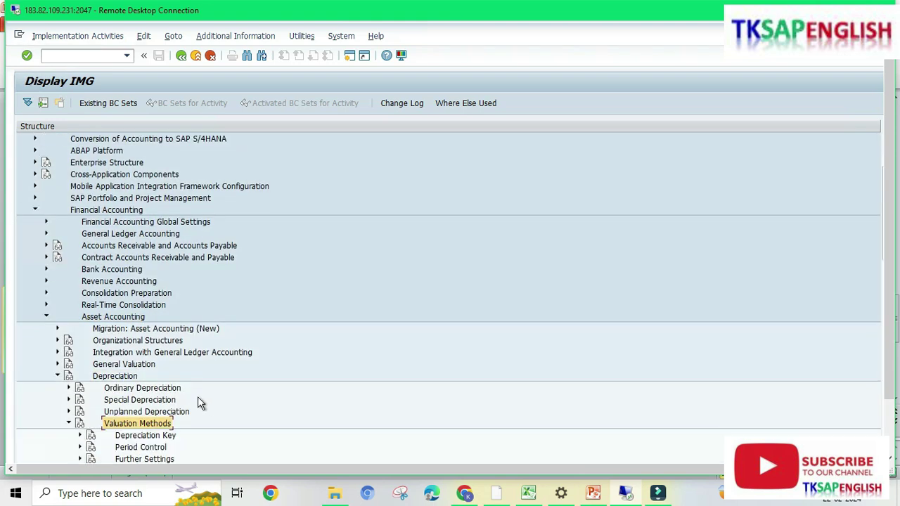
Open the Define Calender Assignments activity under Period Control in the valuation methods.
{"action": "left_click", "coordinate": [133, 376]}
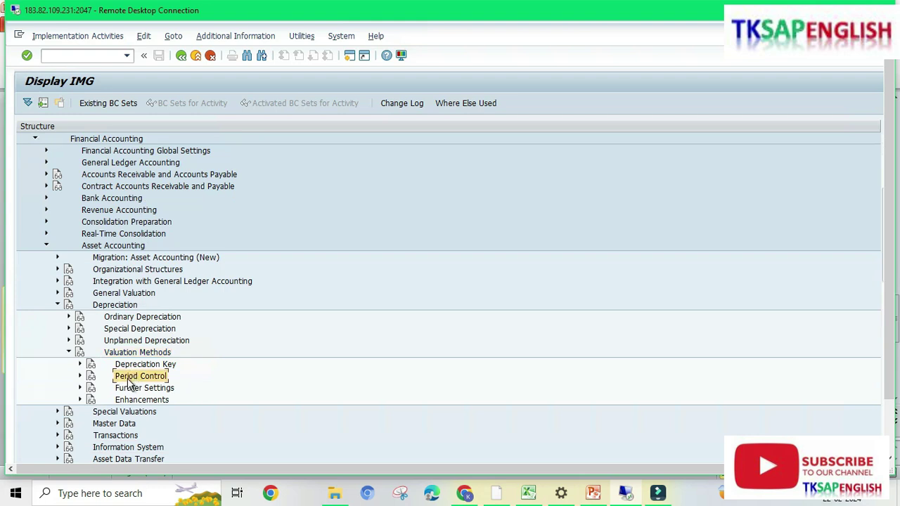
{"action": "left_click", "coordinate": [80, 376]}
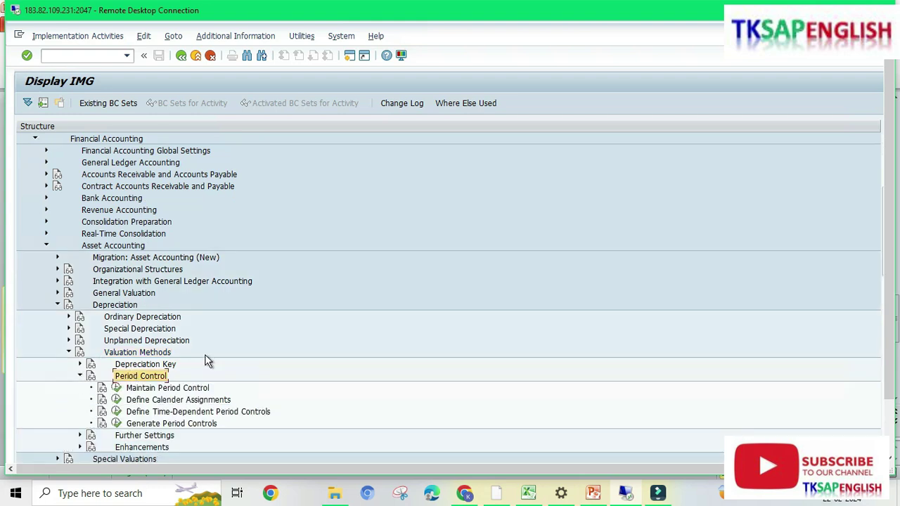
{"action": "scroll", "coordinate": [208, 360], "scroll_direction": "down", "scroll_amount": 2}
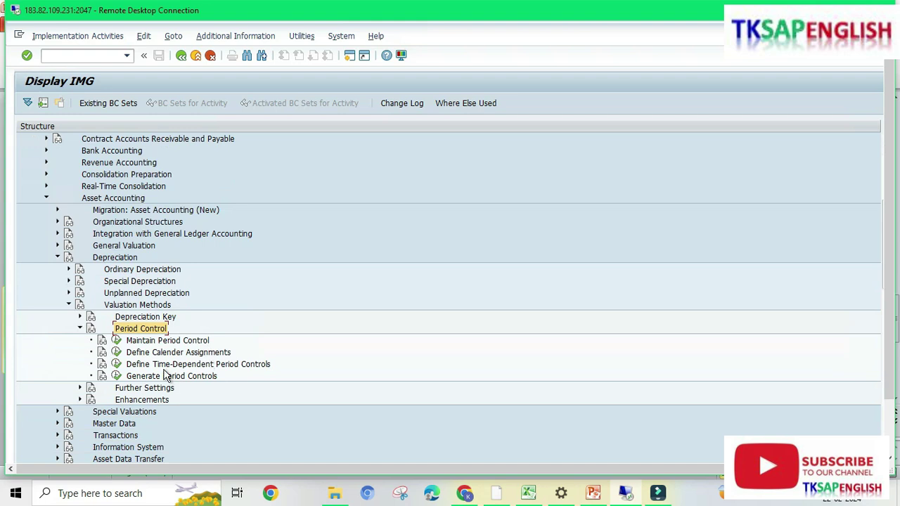
{"action": "left_click", "coordinate": [172, 354]}
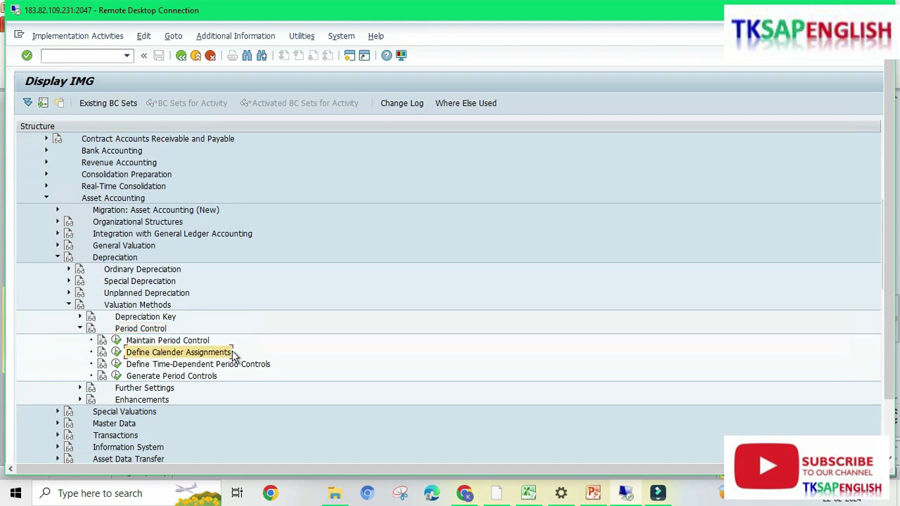
{"action": "left_click", "coordinate": [117, 353]}
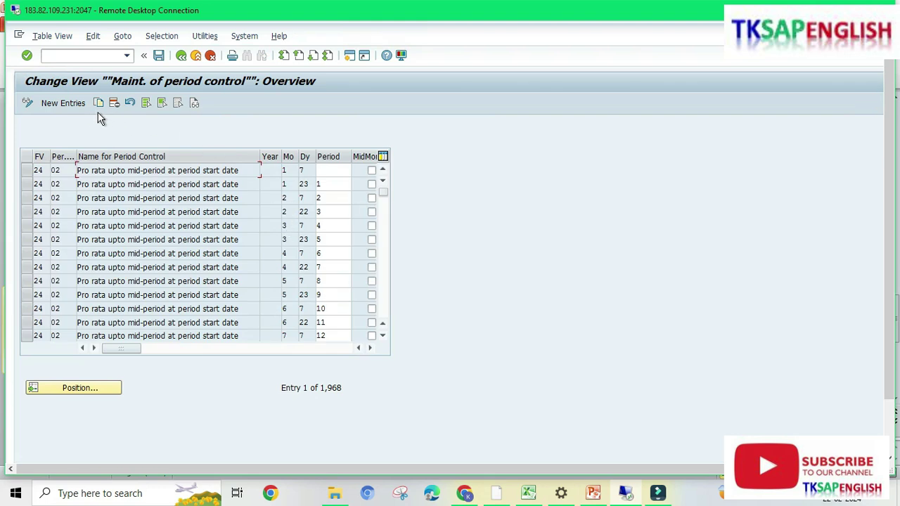
Start a new period control entry with fiscal year variant FF and period control key 02.
{"action": "left_click", "coordinate": [73, 104]}
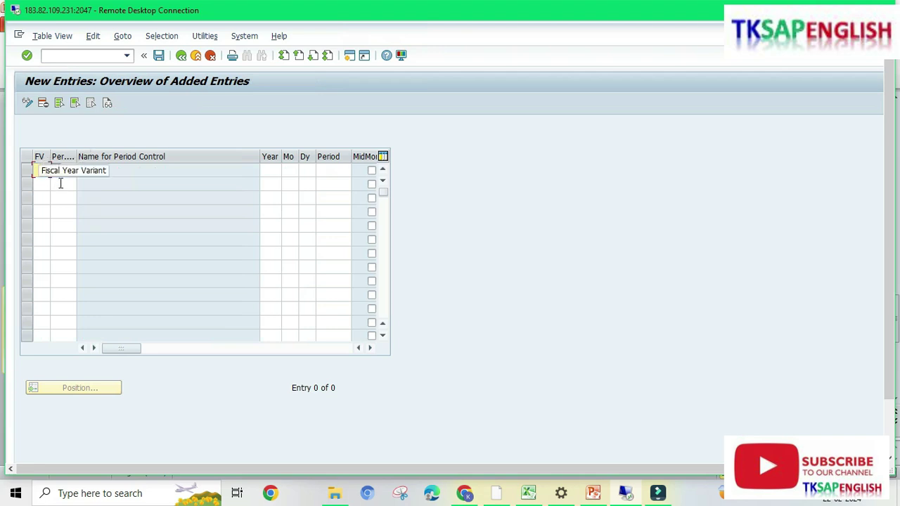
{"action": "left_click", "coordinate": [55, 171]}
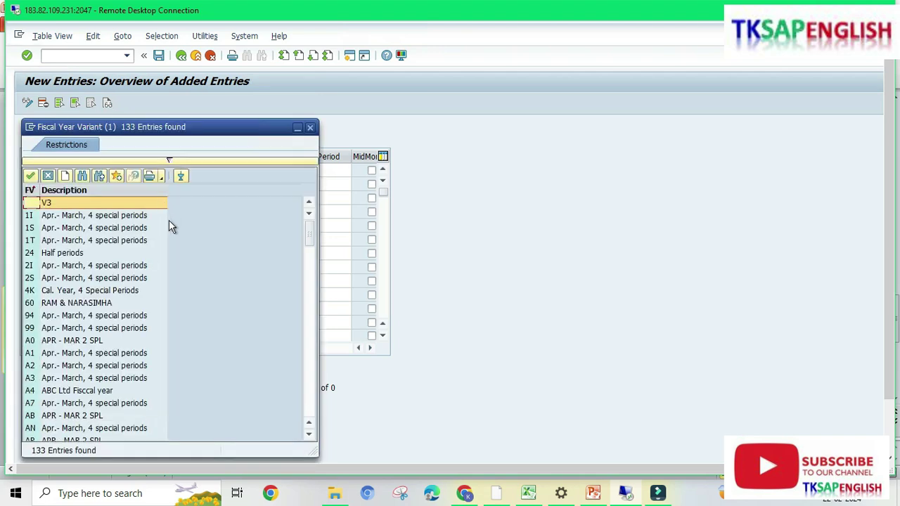
{"action": "scroll", "coordinate": [109, 337], "scroll_direction": "down", "scroll_amount": 10}
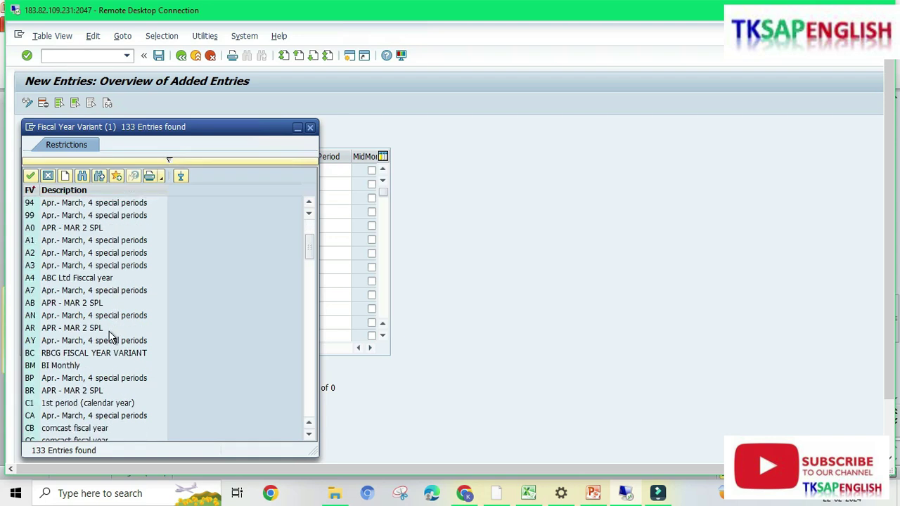
{"action": "scroll", "coordinate": [109, 338], "scroll_direction": "down", "scroll_amount": 2}
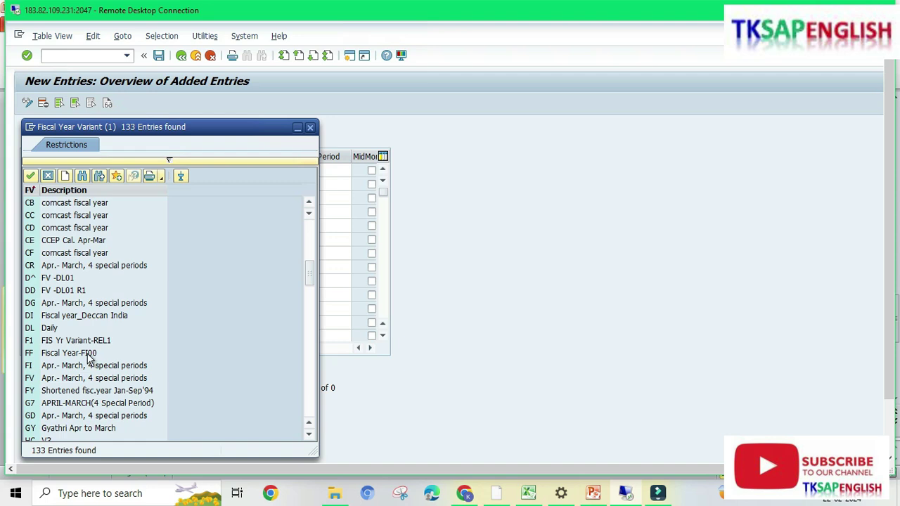
{"action": "double_click", "coordinate": [91, 352]}
{"action": "left_click", "coordinate": [72, 172]}
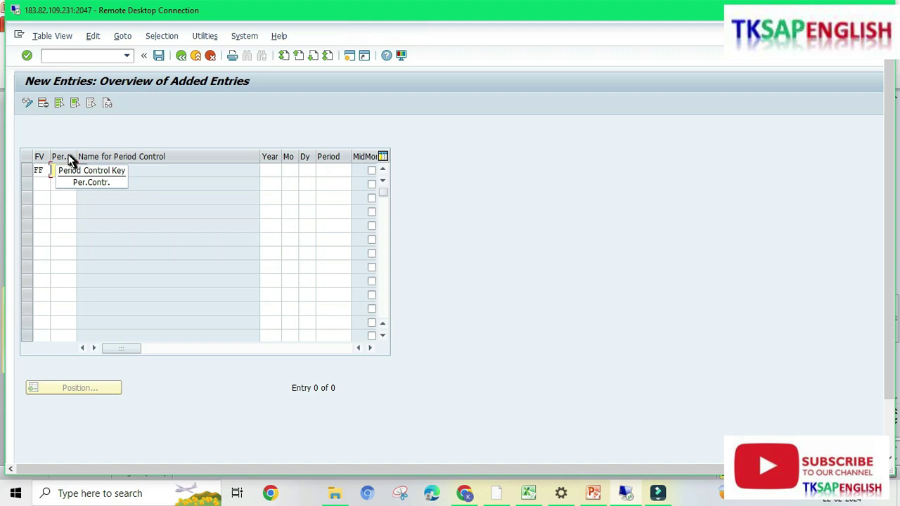
{"action": "left_click", "coordinate": [80, 172]}
{"action": "left_click", "coordinate": [114, 217]}
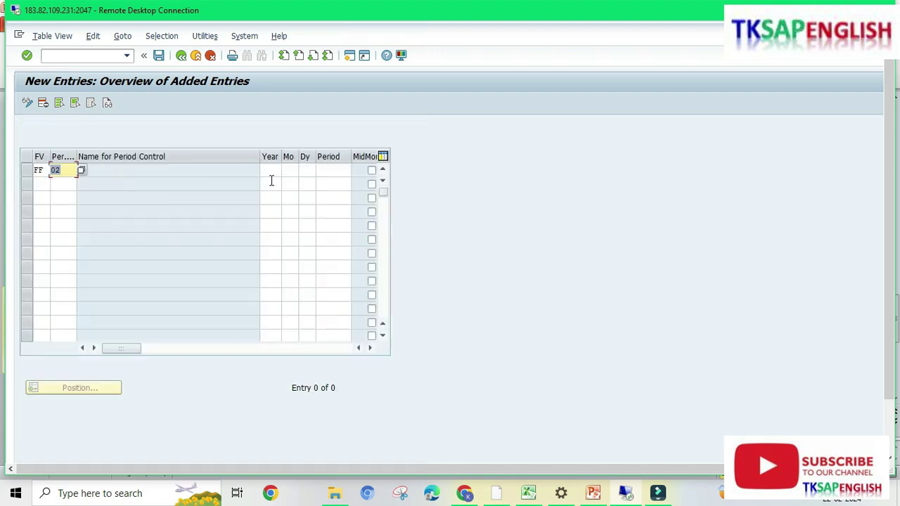
Complete the entry with year 2024, month 02, day 29 and period 11, and confirm it.
{"action": "left_click", "coordinate": [274, 169]}
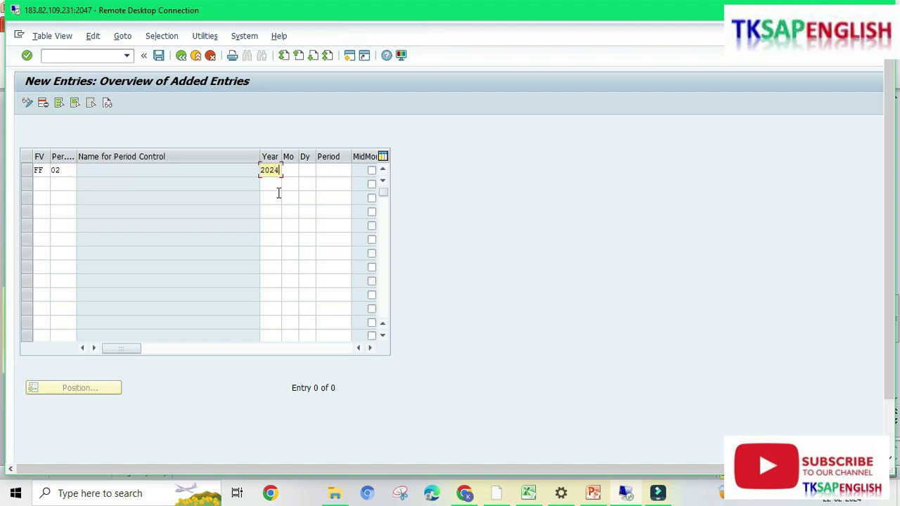
{"action": "key", "text": "Tab"}
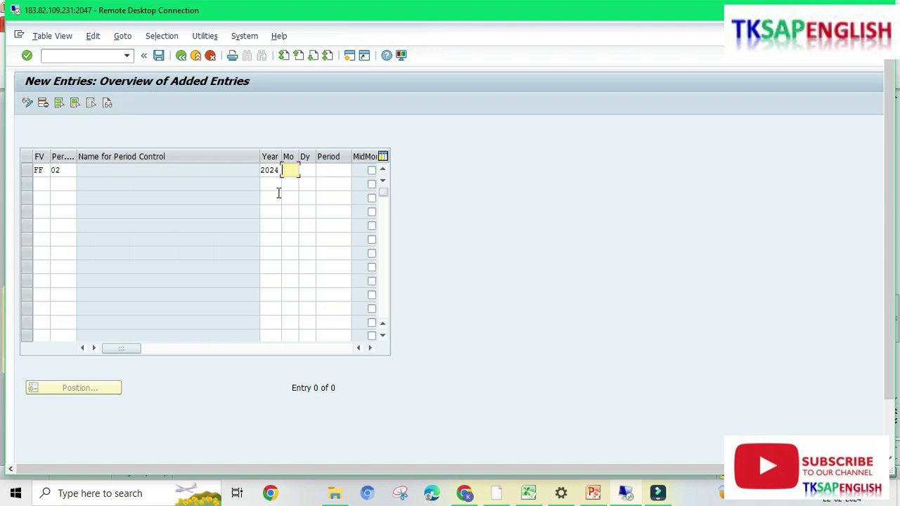
{"action": "key", "text": "Tab"}
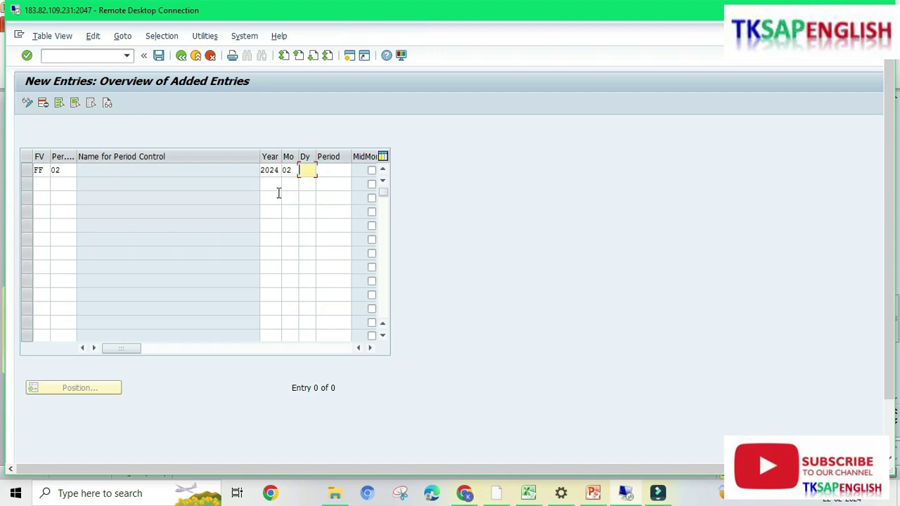
{"action": "key", "text": "Tab"}
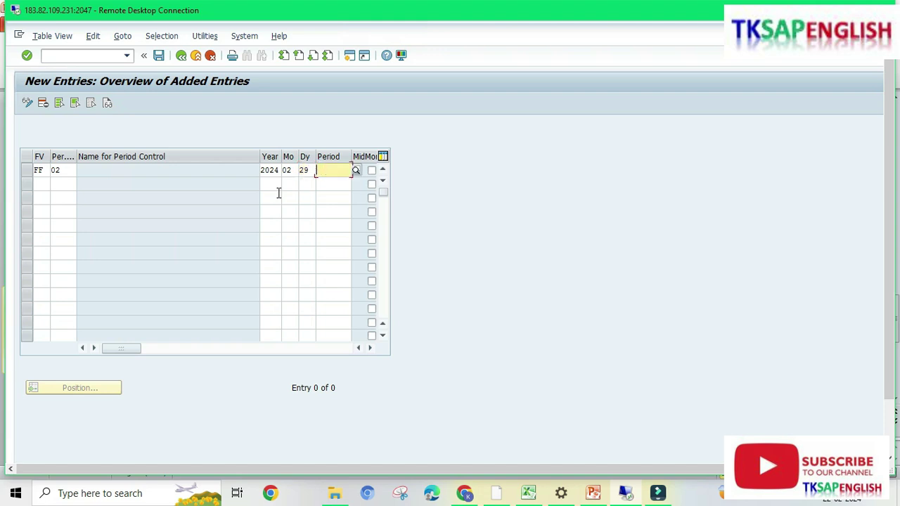
{"action": "type", "text": "11"}
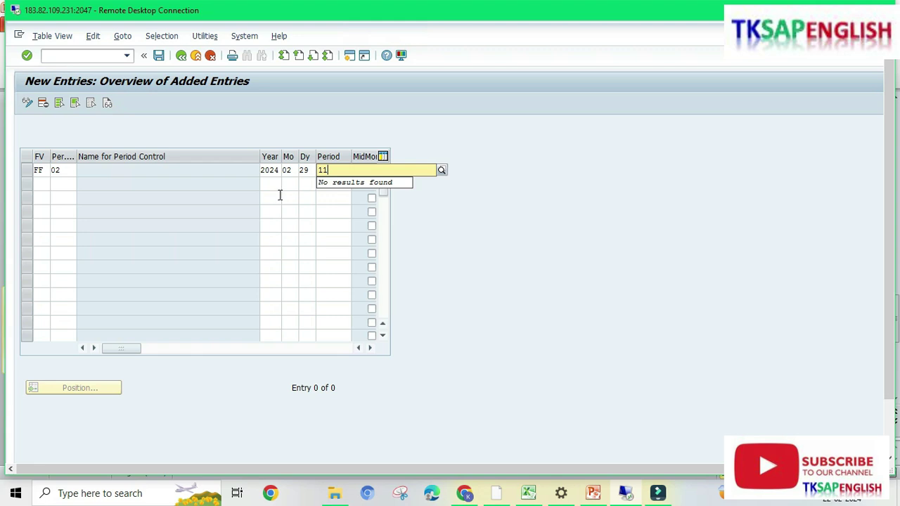
{"action": "left_click", "coordinate": [424, 210]}
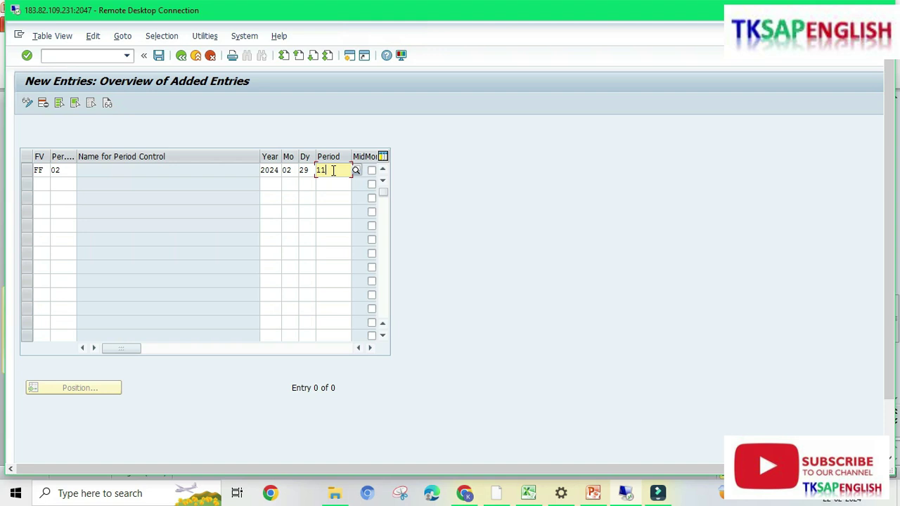
{"action": "key", "text": "Return"}
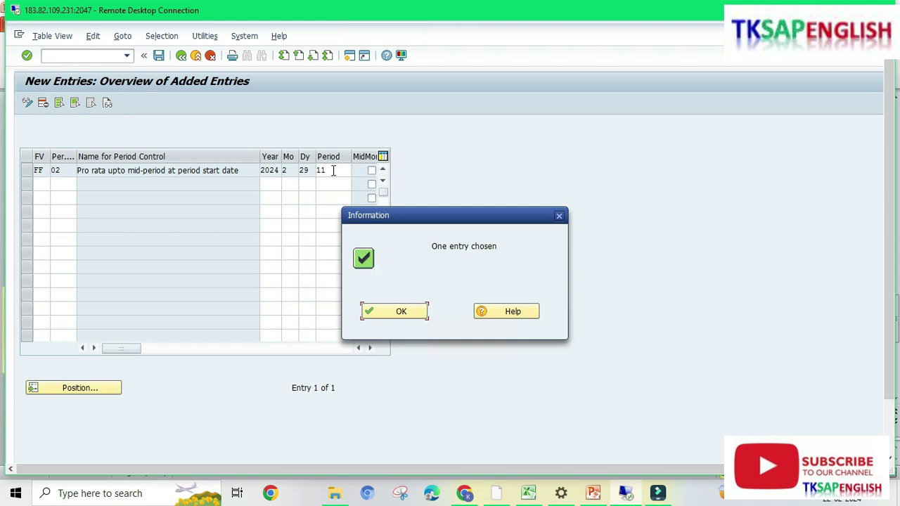
{"action": "left_click", "coordinate": [401, 305]}
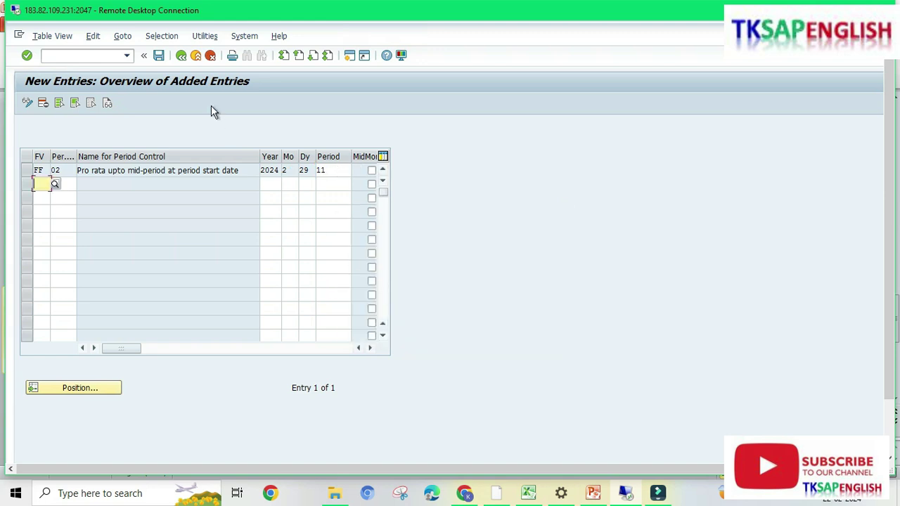
Switch to transaction AS01 and try to create an asset of class FI10 in company code FI00.
{"action": "left_click", "coordinate": [127, 56]}
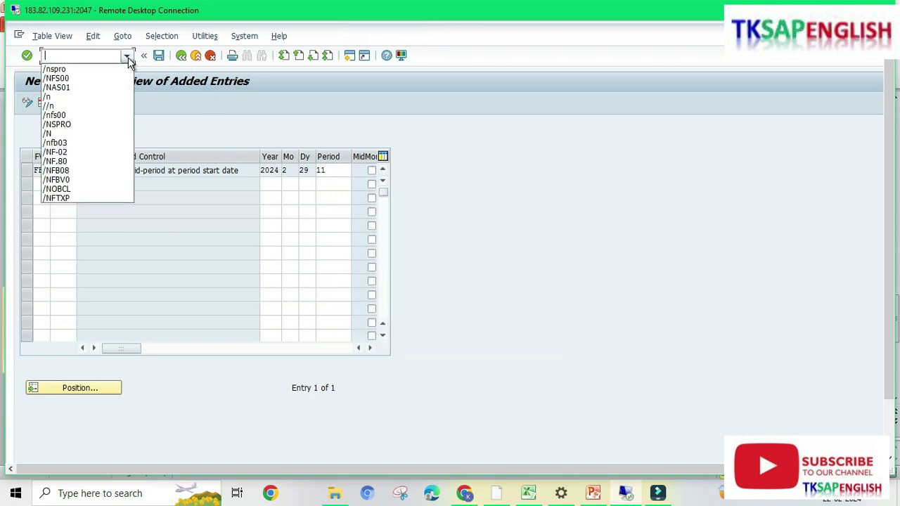
{"action": "left_click", "coordinate": [73, 79]}
{"action": "left_click", "coordinate": [86, 55]}
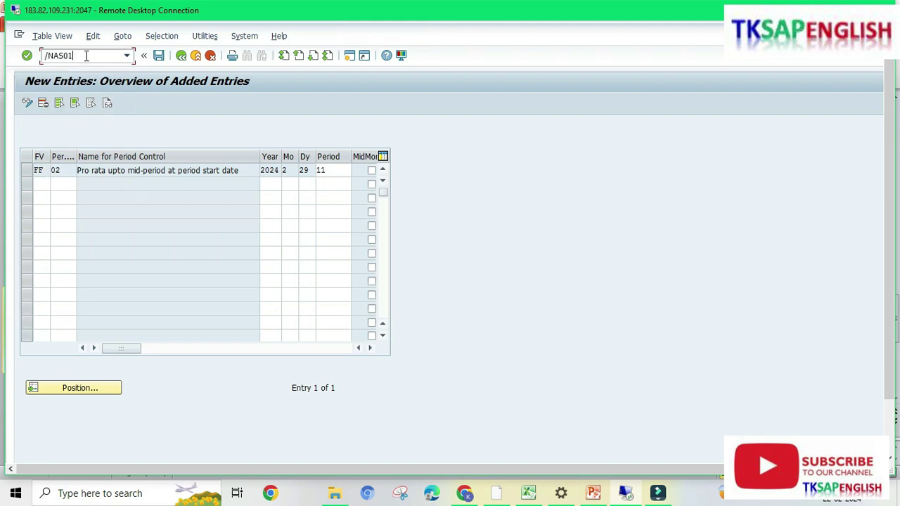
{"action": "key", "text": "Return"}
{"action": "left_click", "coordinate": [180, 157]}
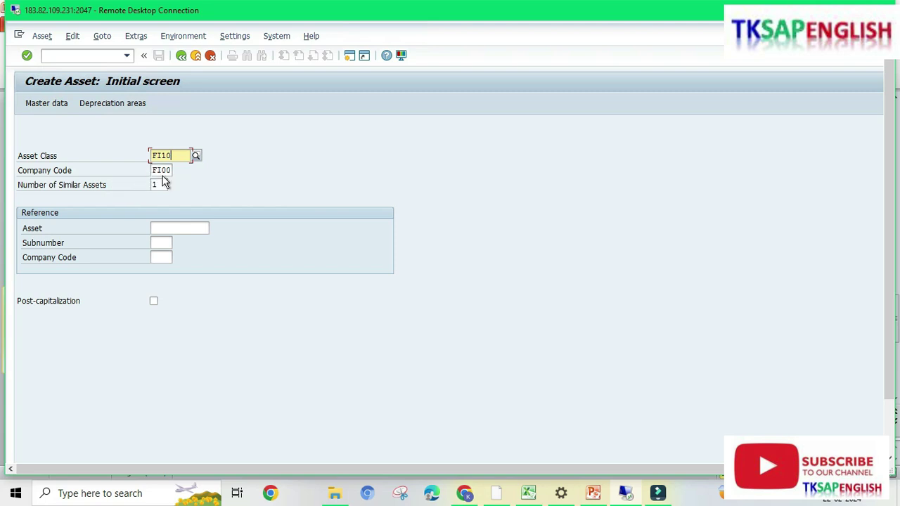
{"action": "key", "text": "Return"}
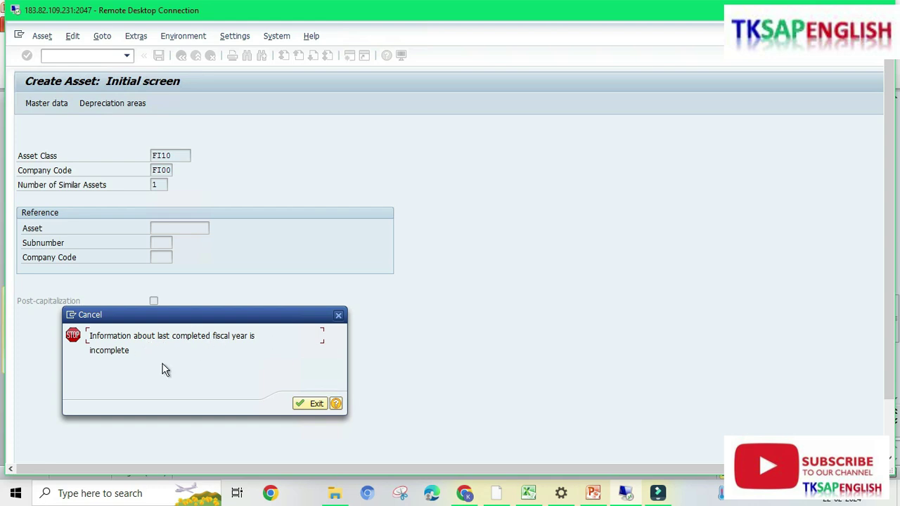
Follow the error message's help to the company code settings customizing and execute Define Settings for Company Code.
{"action": "left_click", "coordinate": [336, 405]}
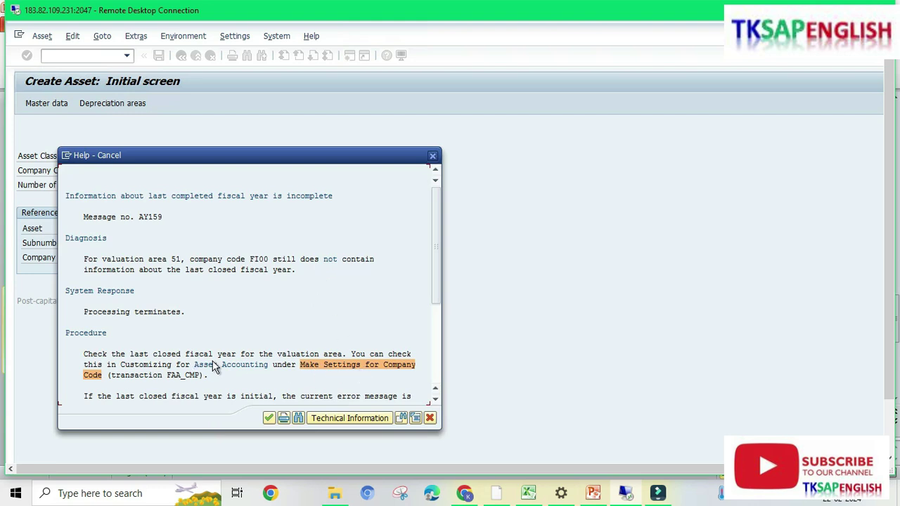
{"action": "left_click", "coordinate": [349, 371]}
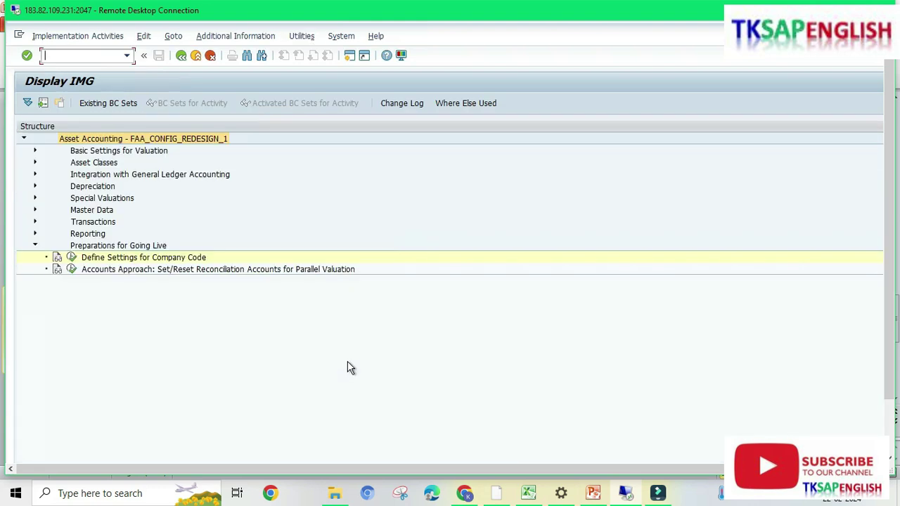
{"action": "left_click", "coordinate": [175, 257]}
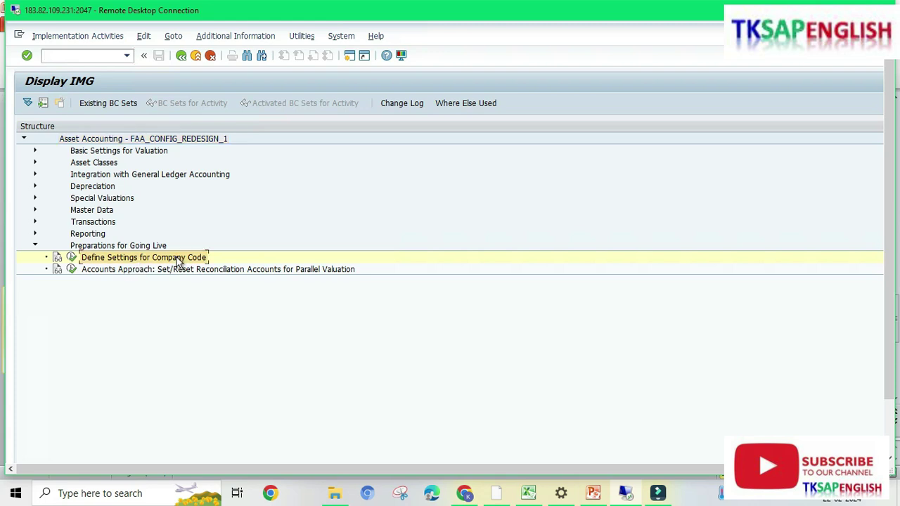
{"action": "left_click", "coordinate": [72, 258]}
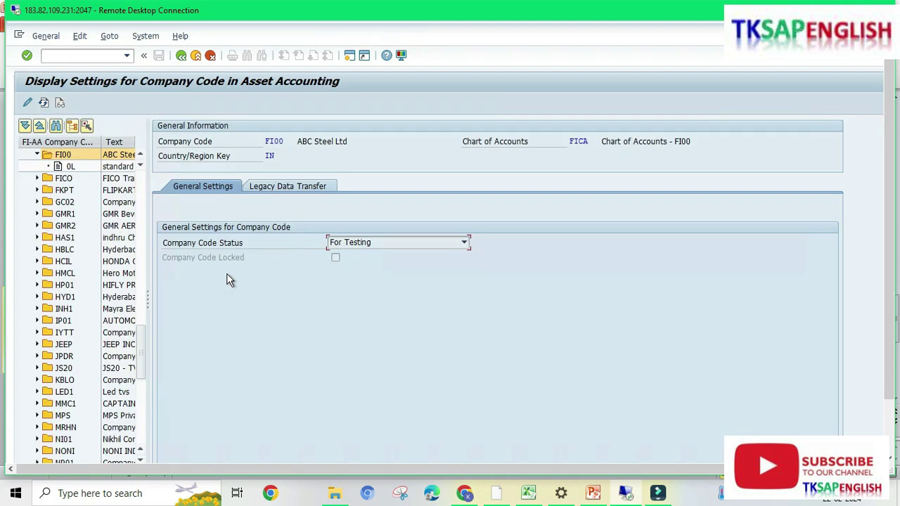
Open ledger 0L of company code FI00 for changes and set its highest fiscal year to 2023.
{"action": "double_click", "coordinate": [111, 169]}
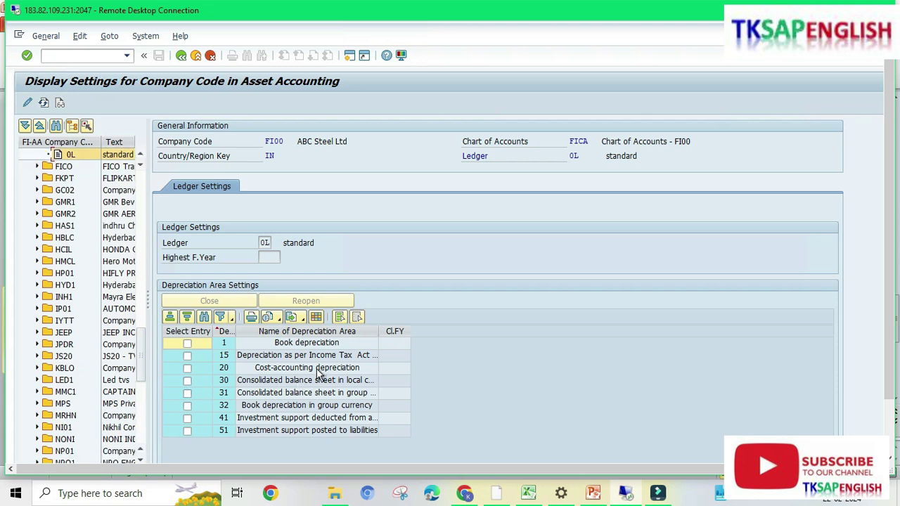
{"action": "left_click", "coordinate": [27, 103]}
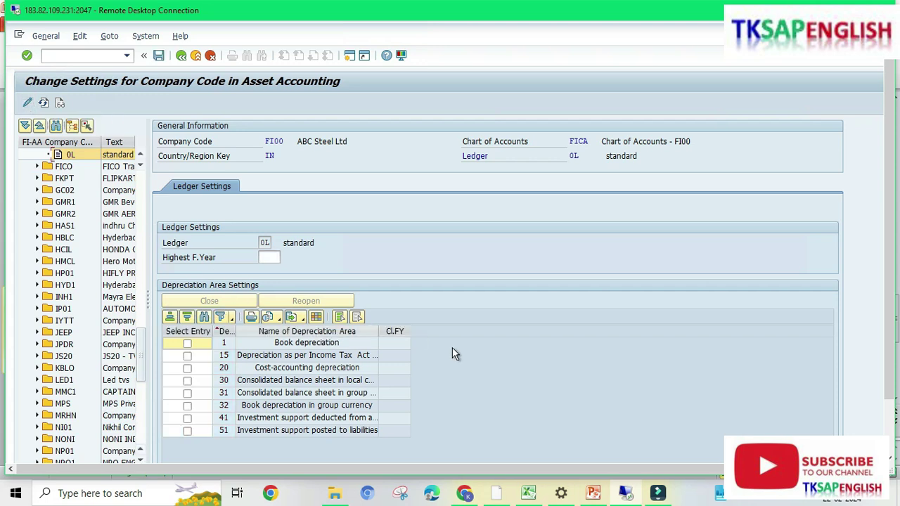
{"action": "left_click", "coordinate": [265, 257]}
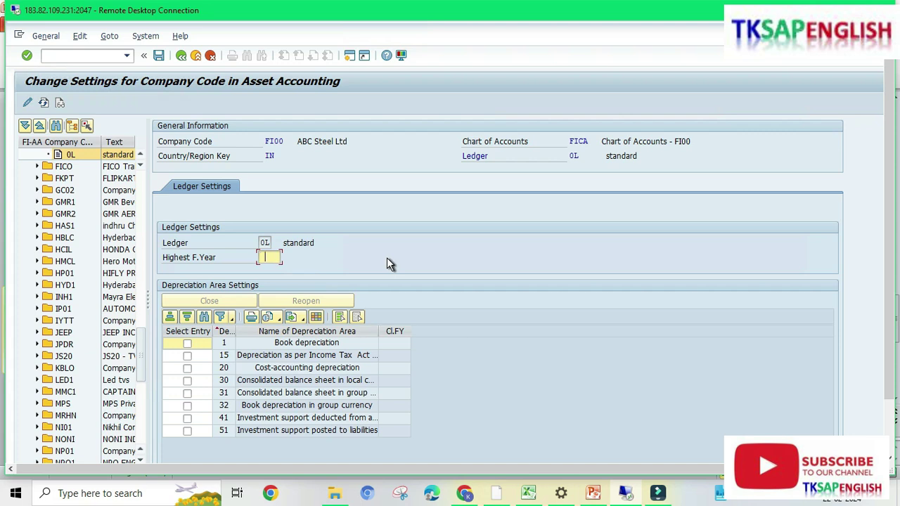
{"action": "type", "text": "2023"}
{"action": "key", "text": "Return"}
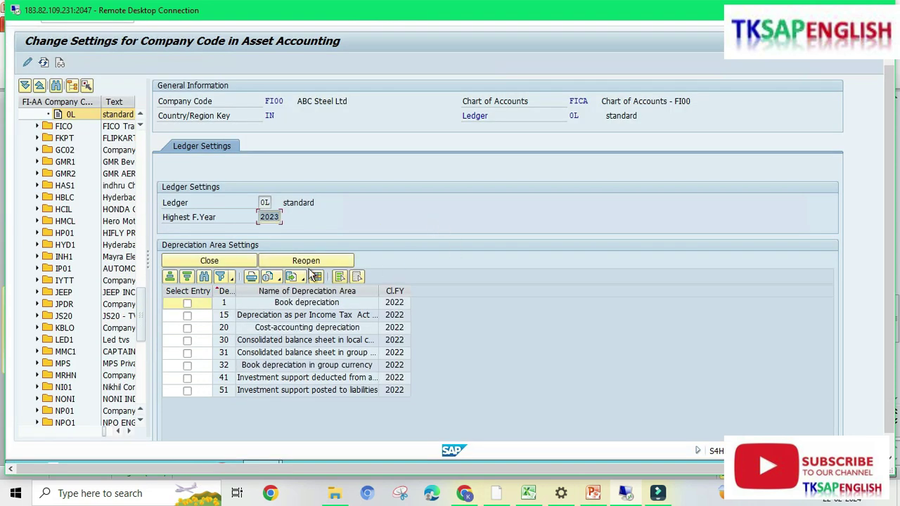
{"action": "left_click", "coordinate": [280, 219]}
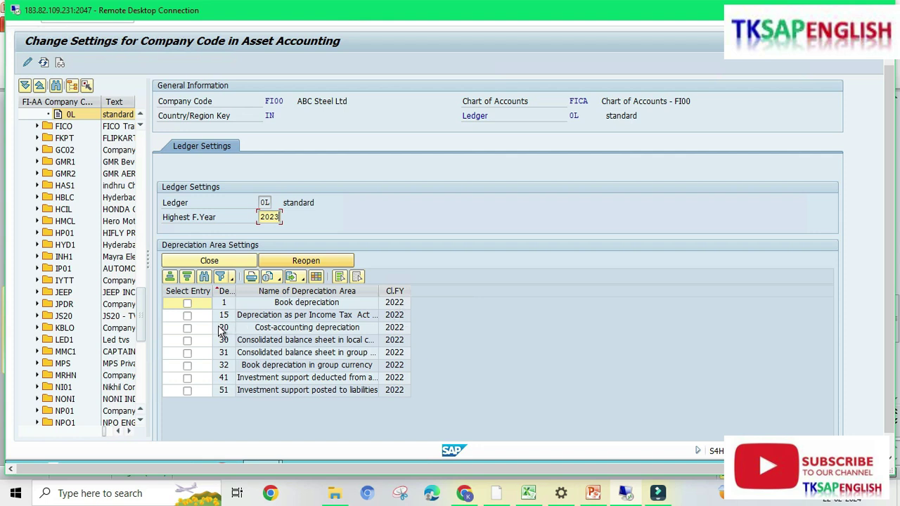
Select depreciation areas 1 and 15 of ledger 0L and save the company code settings.
{"action": "left_click", "coordinate": [186, 305]}
{"action": "left_click", "coordinate": [187, 316]}
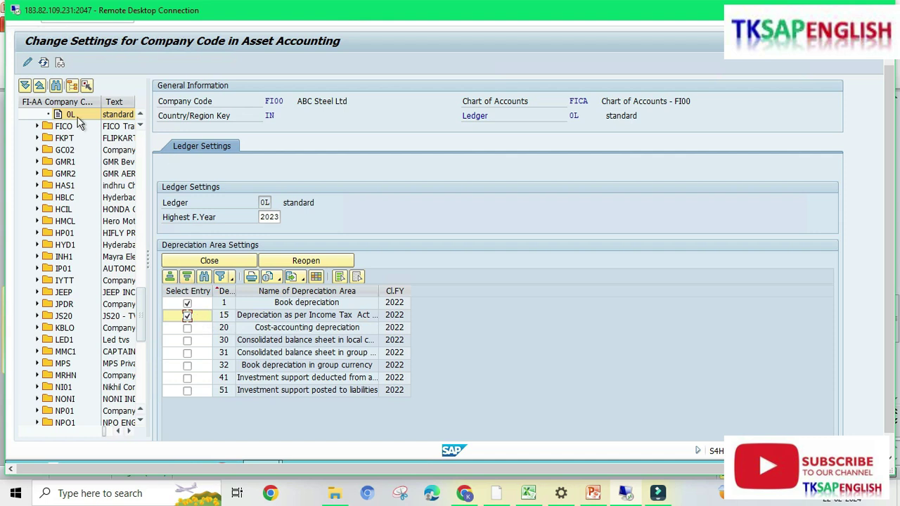
{"action": "left_click_drag", "start_coordinate": [893, 93], "coordinate": [893, 56]}
{"action": "left_click", "coordinate": [158, 55]}
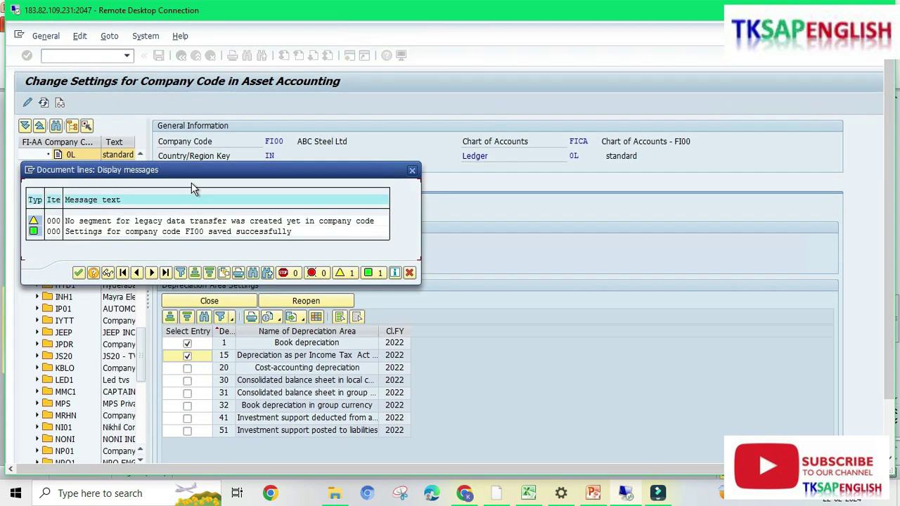
{"action": "left_click", "coordinate": [79, 273]}
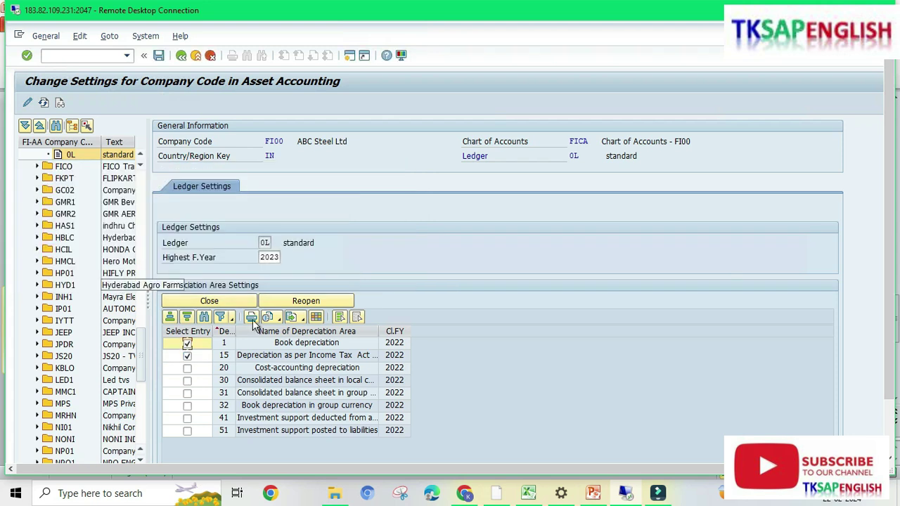
Leave the customizing activity and dismiss the help text and error message on the asset creation screen.
{"action": "left_click", "coordinate": [181, 56]}
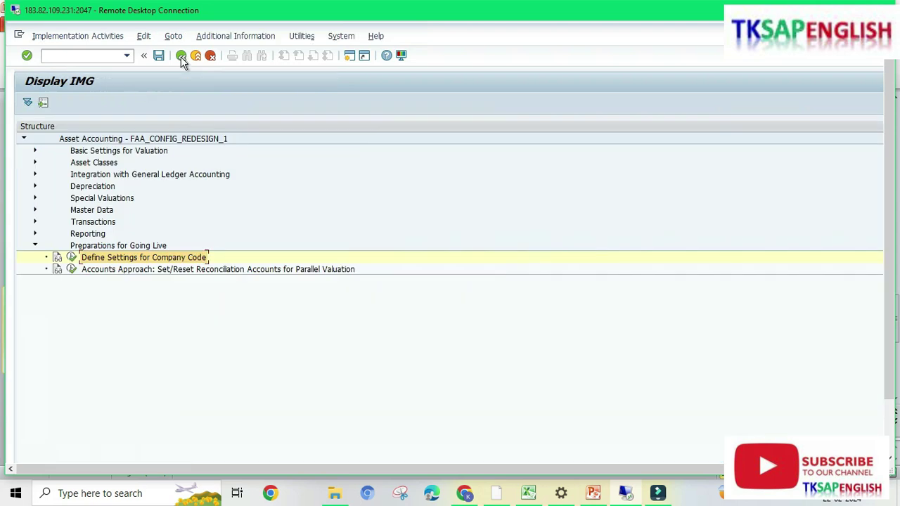
{"action": "left_click", "coordinate": [181, 57]}
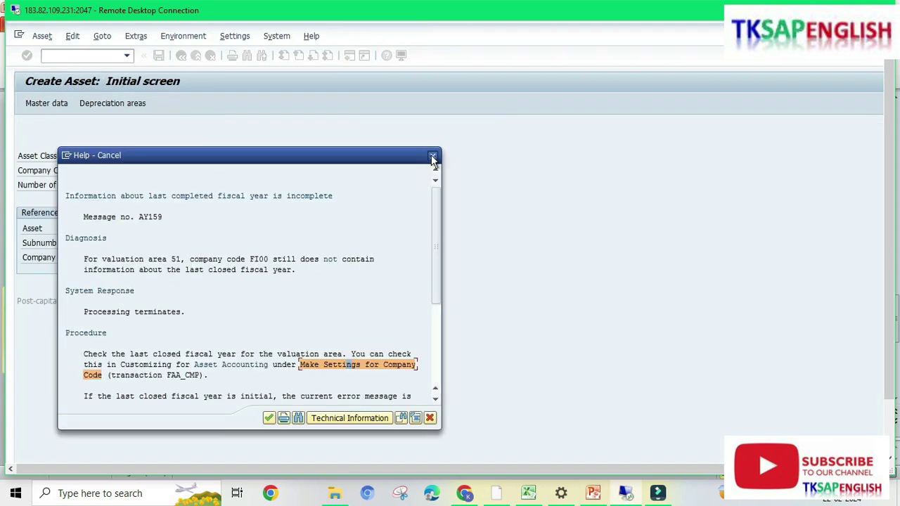
{"action": "left_click", "coordinate": [432, 154]}
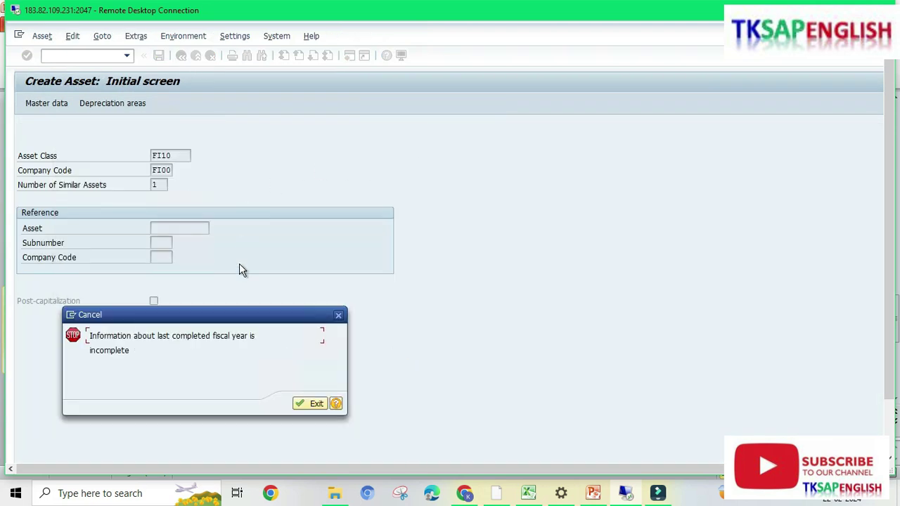
{"action": "left_click", "coordinate": [338, 316]}
Restart transaction AS01 and open the master data for a new asset of class FI10 in company code FI00.
{"action": "left_click", "coordinate": [126, 55]}
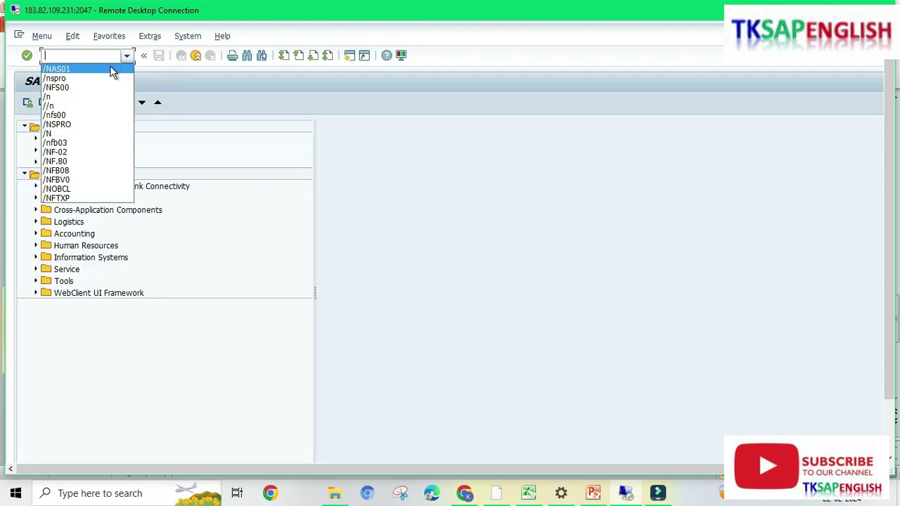
{"action": "left_click", "coordinate": [109, 68]}
{"action": "left_click", "coordinate": [100, 56]}
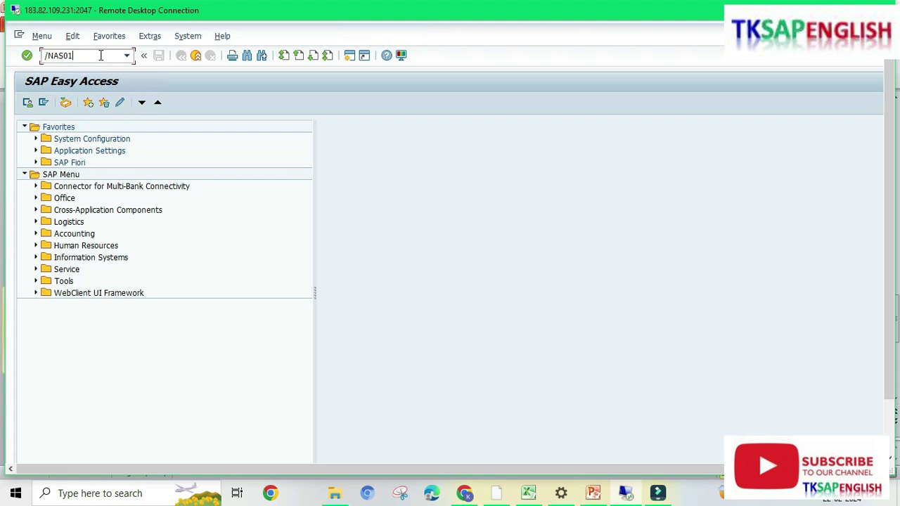
{"action": "key", "text": "Return"}
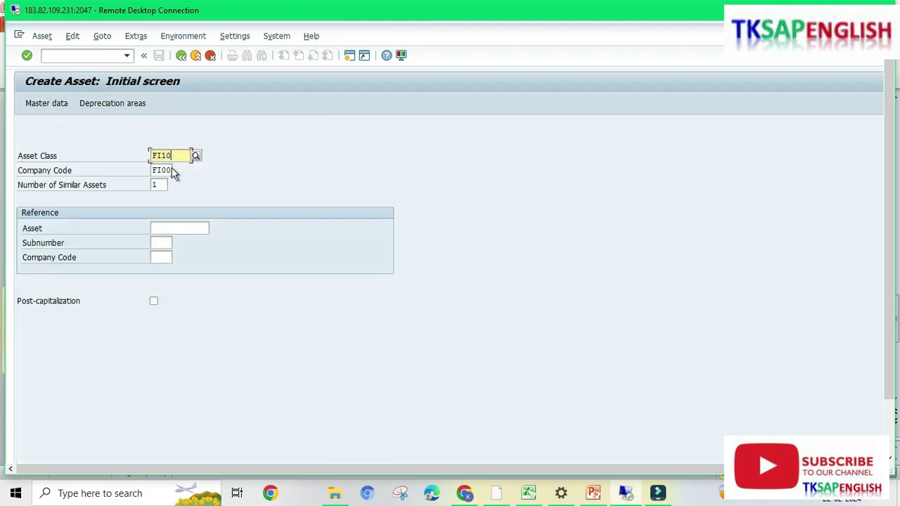
{"action": "left_click", "coordinate": [167, 170]}
{"action": "key", "text": "Return"}
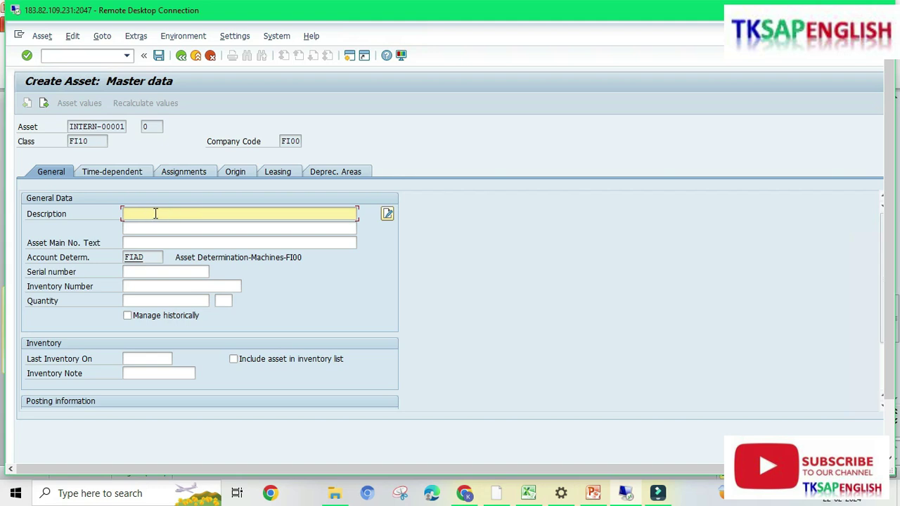
Enter the asset description Motor Assembly Machine and try to continue to the time-dependent data.
{"action": "type", "text": "mo"}
{"action": "key", "text": "BackSpace"}
{"action": "key", "text": "BackSpace"}
{"action": "type", "text": "Motor Assembly Machine"}
{"action": "left_click", "coordinate": [116, 172]}
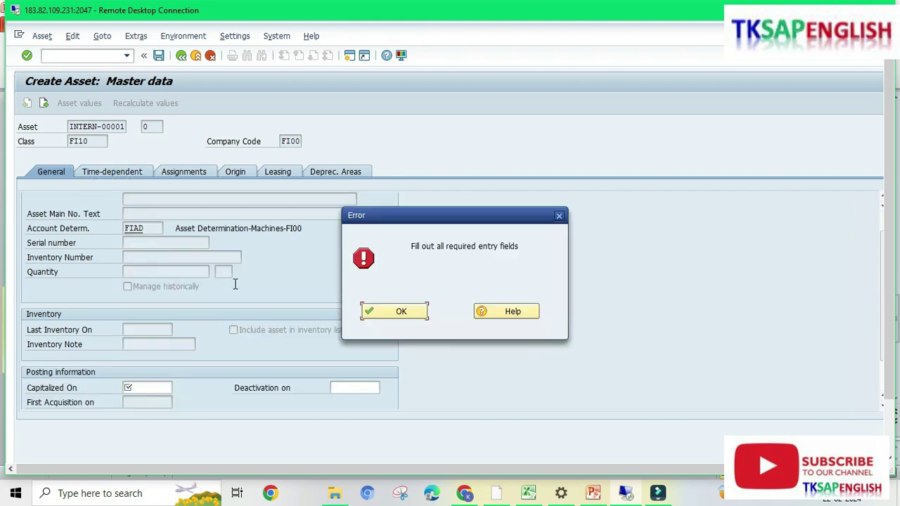
{"action": "left_click", "coordinate": [382, 314]}
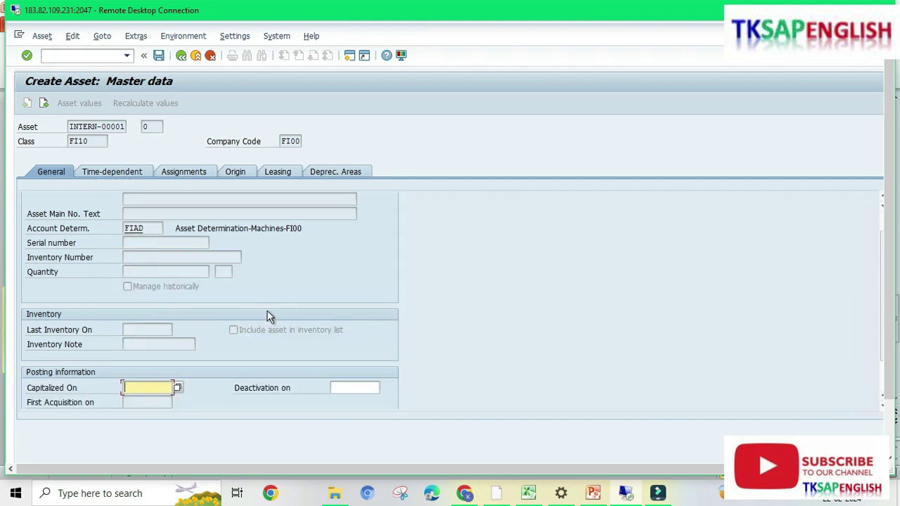
Pick 01.01.2024 from the calendar as the asset's capitalization date.
{"action": "scroll", "coordinate": [153, 344], "scroll_direction": "down", "scroll_amount": 1}
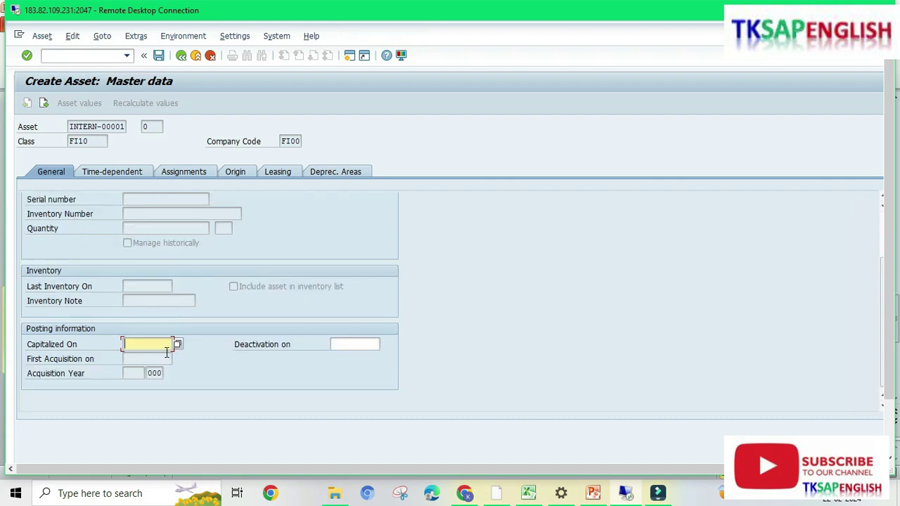
{"action": "left_click", "coordinate": [177, 344]}
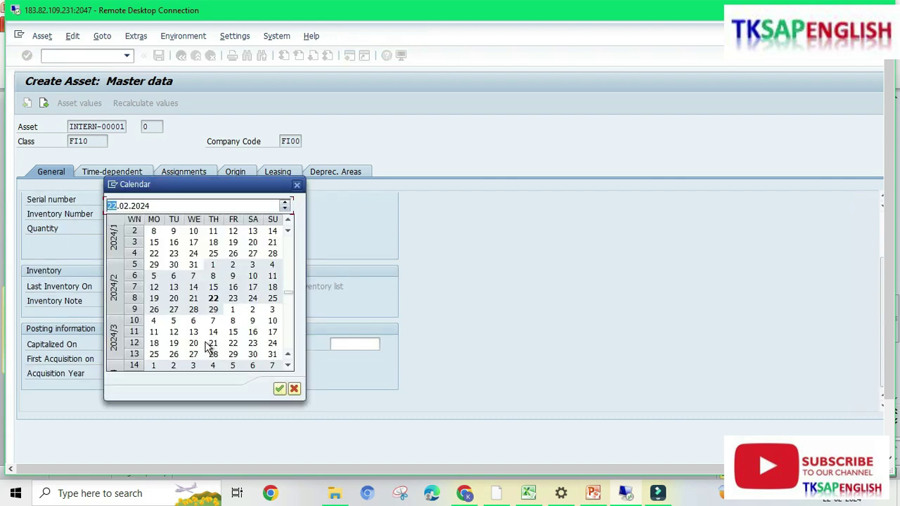
{"action": "left_click", "coordinate": [288, 220]}
{"action": "left_click", "coordinate": [288, 220]}
{"action": "left_click", "coordinate": [288, 220]}
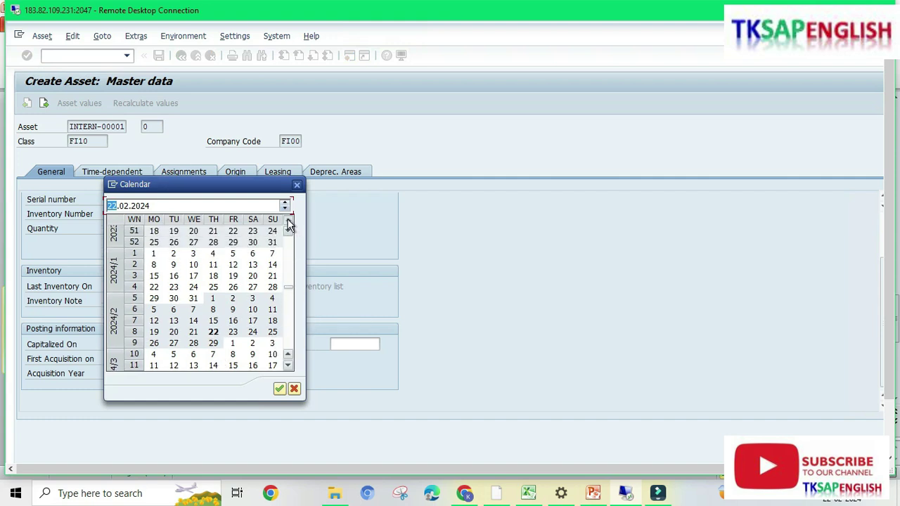
{"action": "left_click", "coordinate": [288, 222]}
{"action": "left_click", "coordinate": [288, 222]}
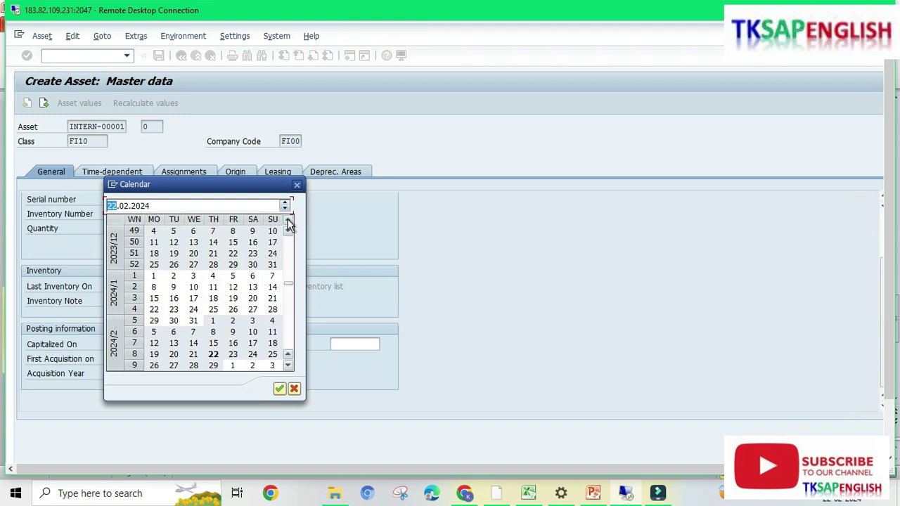
{"action": "left_click", "coordinate": [288, 222]}
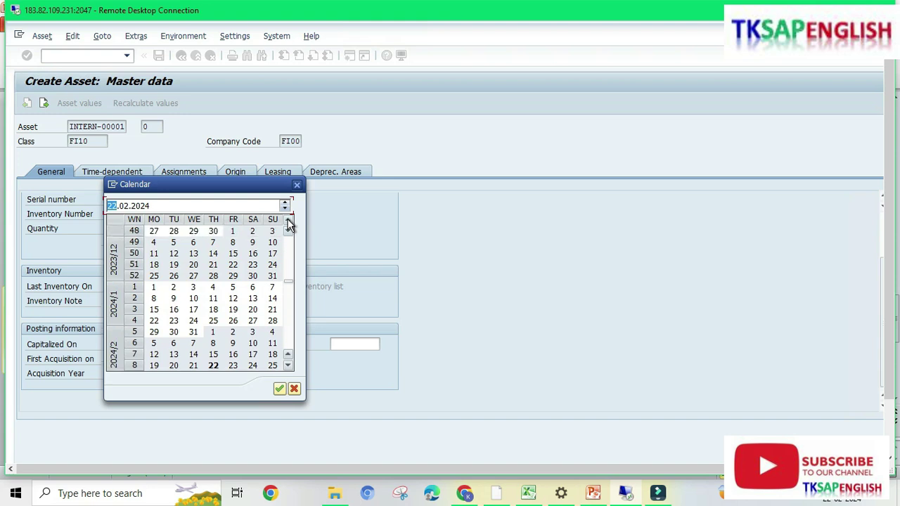
{"action": "left_click", "coordinate": [155, 291]}
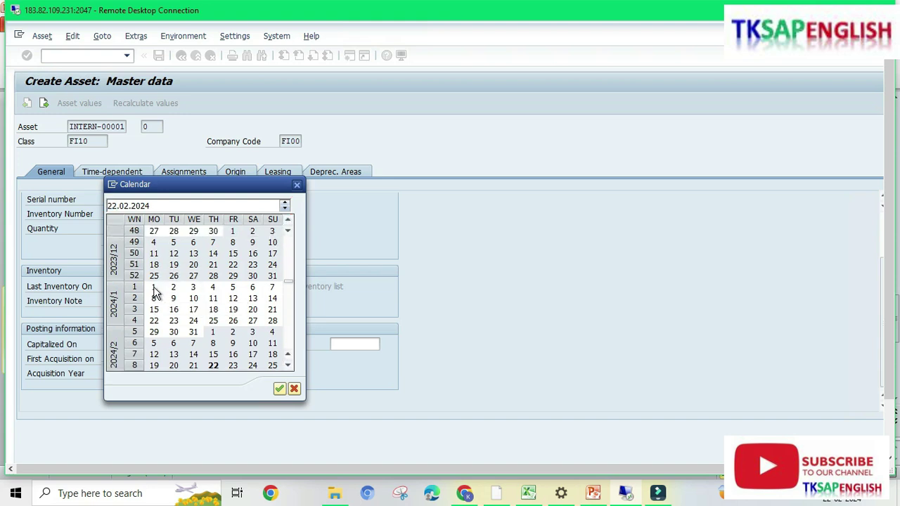
{"action": "left_click", "coordinate": [155, 291]}
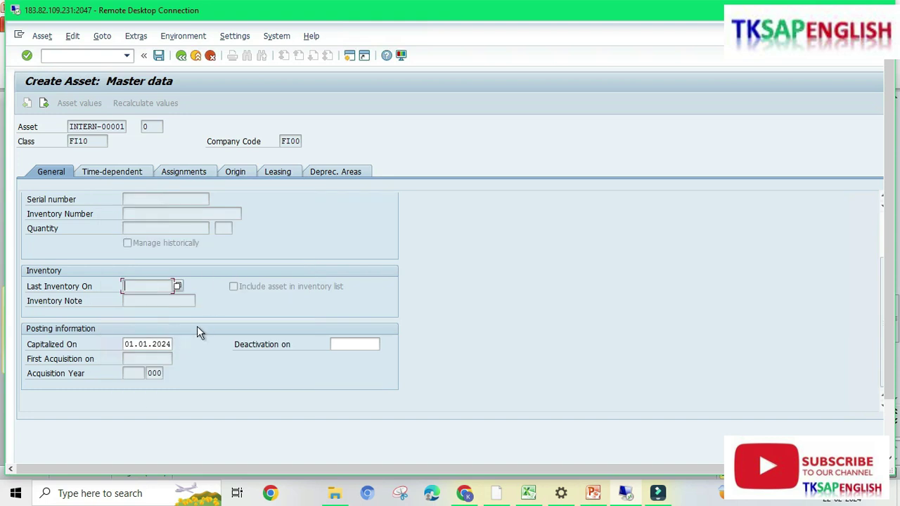
{"action": "left_click", "coordinate": [171, 343]}
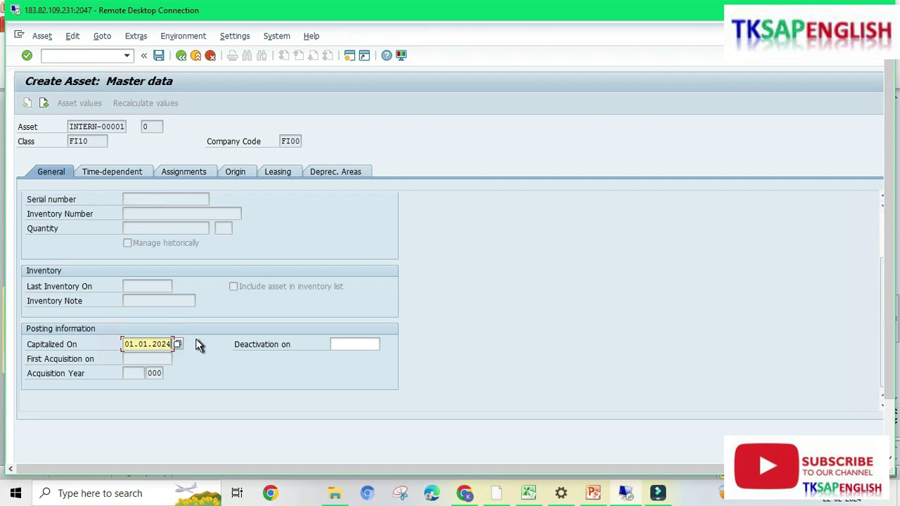
Assign business area FIB1 (BA-Chennai - FI00) in the asset's time-dependent data.
{"action": "left_click", "coordinate": [139, 176]}
{"action": "left_click", "coordinate": [149, 213]}
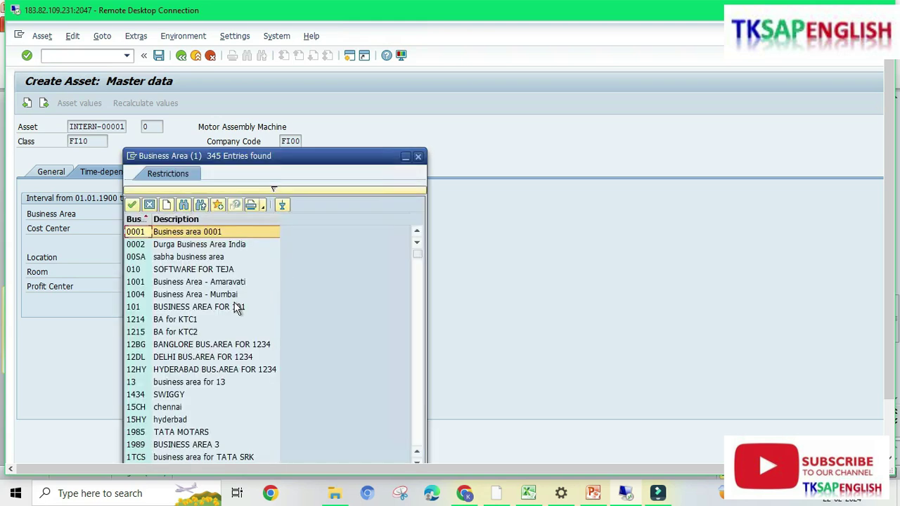
{"action": "scroll", "coordinate": [239, 309], "scroll_direction": "down", "scroll_amount": 5}
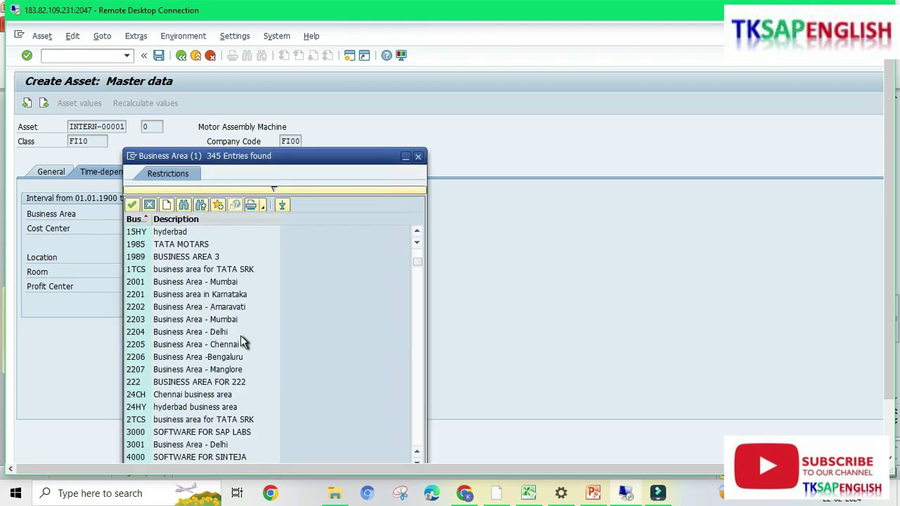
{"action": "scroll", "coordinate": [240, 339], "scroll_direction": "down", "scroll_amount": 15}
{"action": "scroll", "coordinate": [240, 340], "scroll_direction": "down", "scroll_amount": 10}
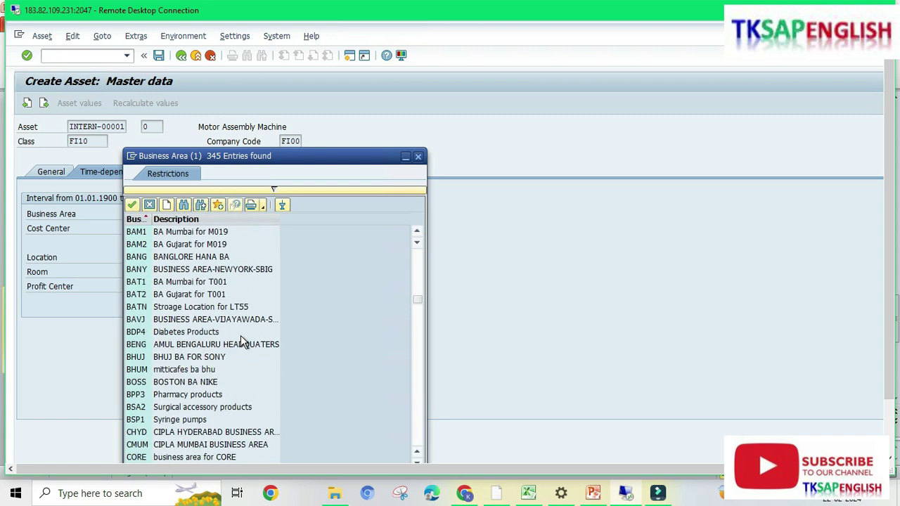
{"action": "left_click", "coordinate": [210, 245]}
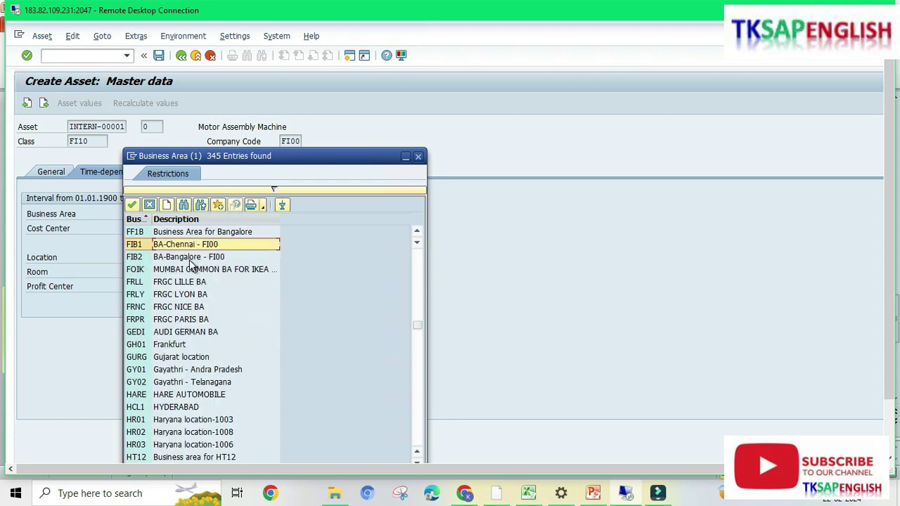
{"action": "double_click", "coordinate": [181, 243]}
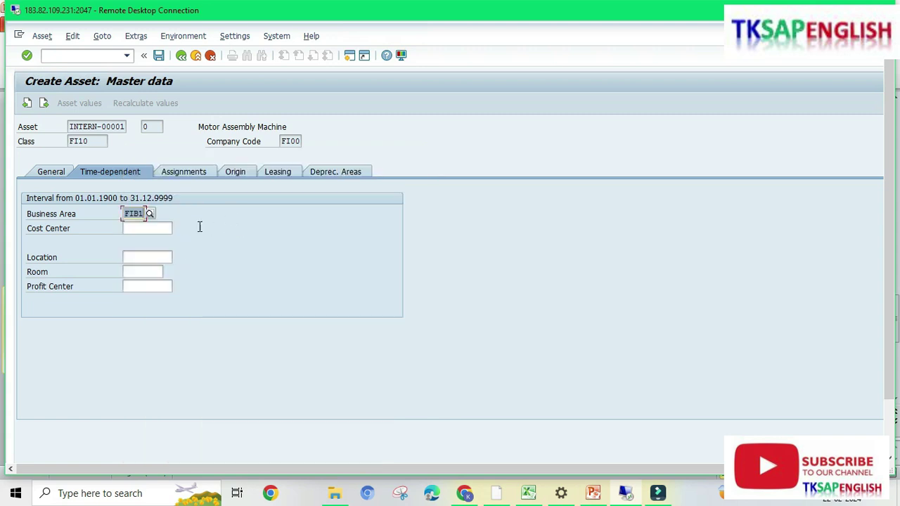
Leave the cost center empty and open the asset's depreciation areas at the book depreciation start date.
{"action": "left_click", "coordinate": [150, 229]}
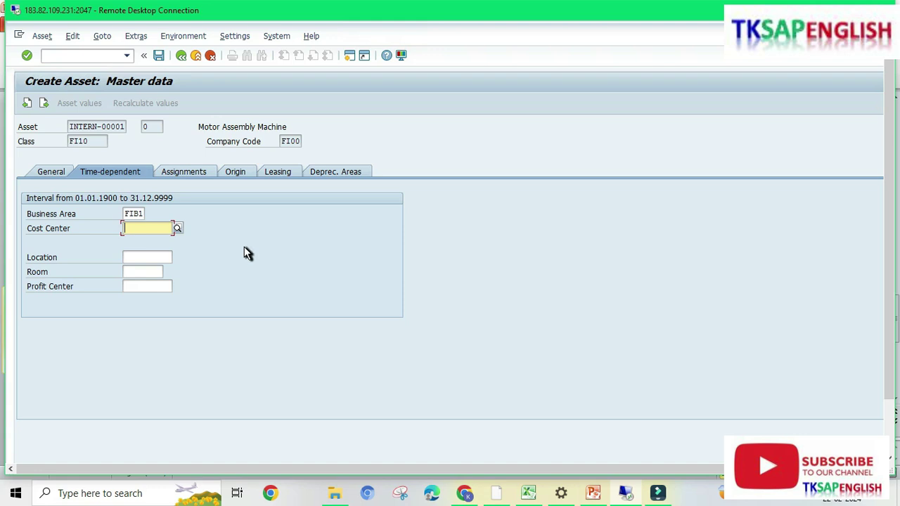
{"action": "left_click", "coordinate": [339, 173]}
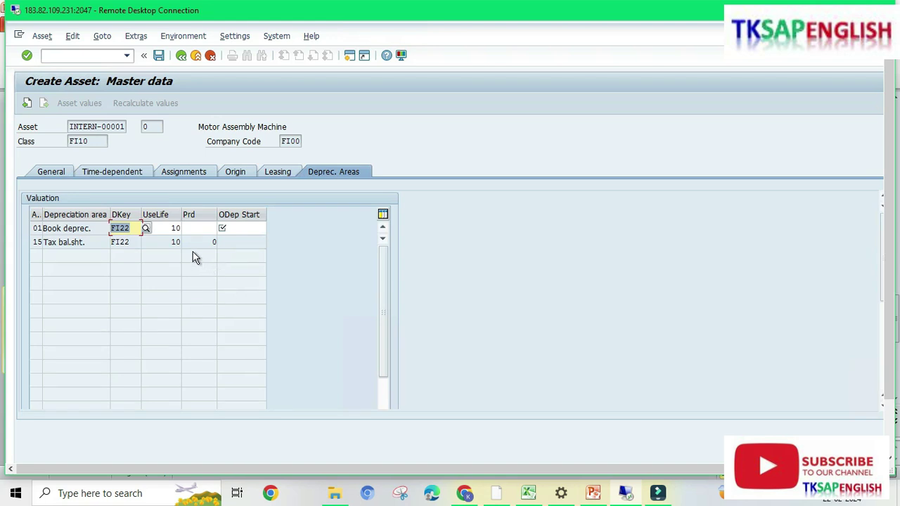
{"action": "left_click", "coordinate": [237, 228]}
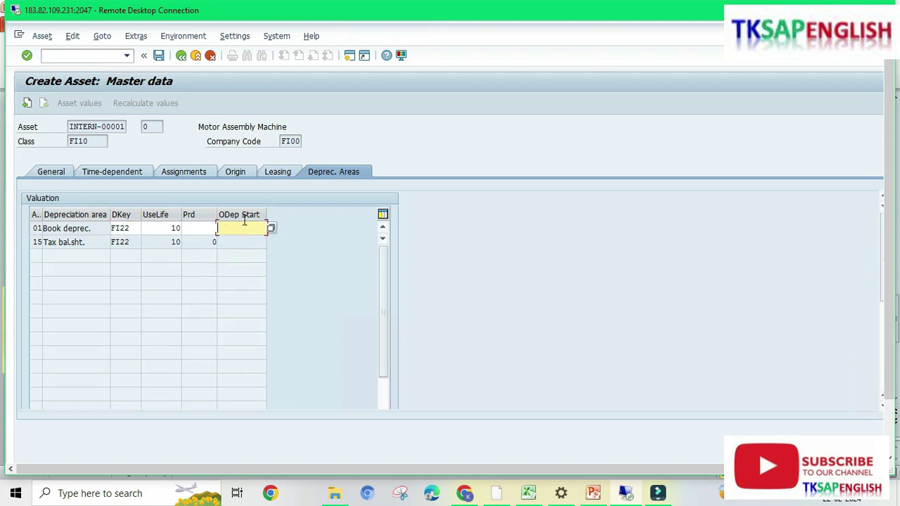
{"action": "left_click", "coordinate": [271, 229]}
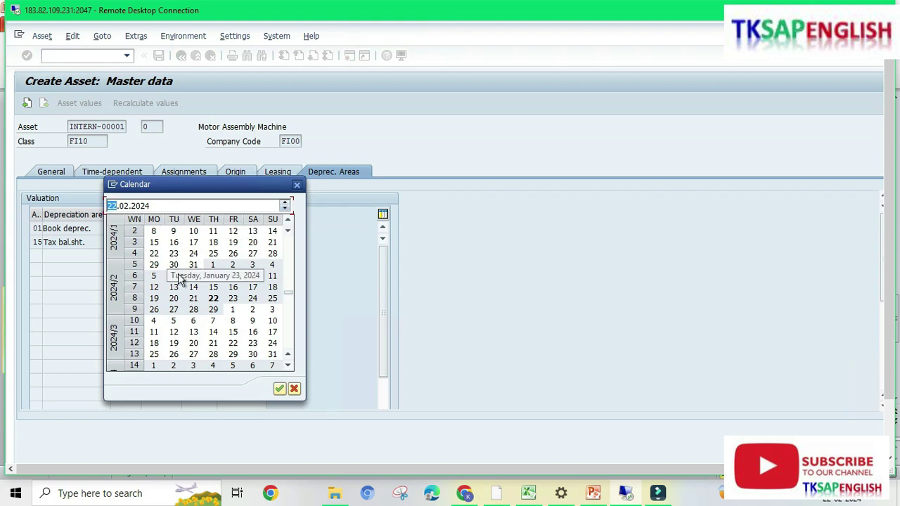
{"action": "left_click", "coordinate": [288, 221]}
{"action": "scroll", "coordinate": [291, 224], "scroll_direction": "up", "scroll_amount": 4}
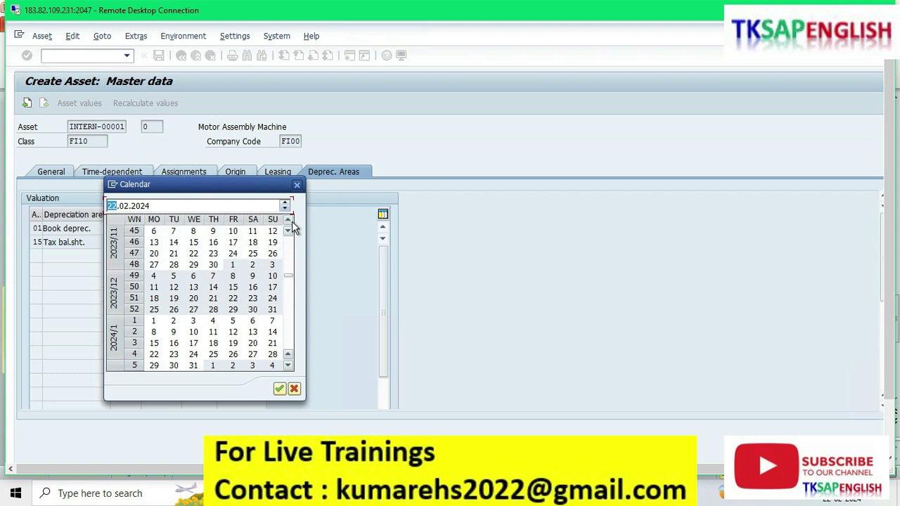
{"action": "left_click", "coordinate": [295, 184]}
Set the book depreciation's ordinary depreciation start to 01.04.2023, accept the warning and save the asset.
{"action": "type", "text": "01.0"}
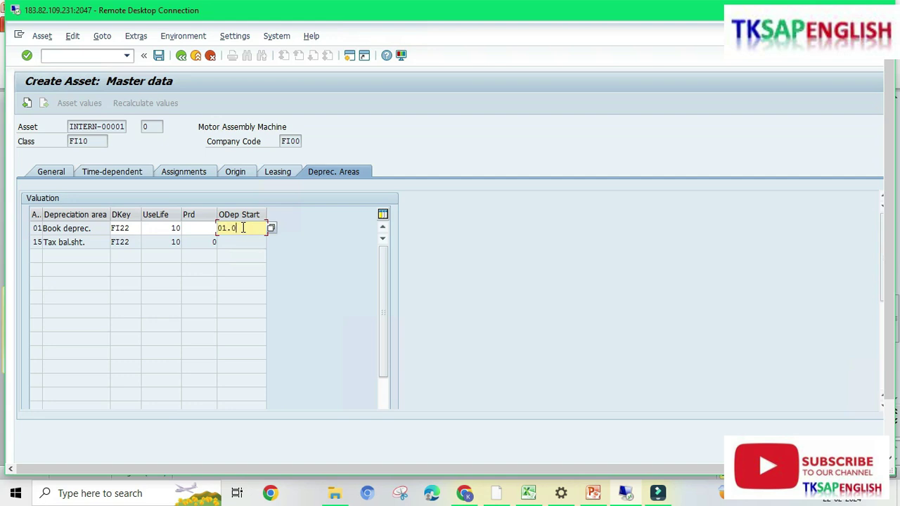
{"action": "type", "text": "4.2023"}
{"action": "key", "text": "Return"}
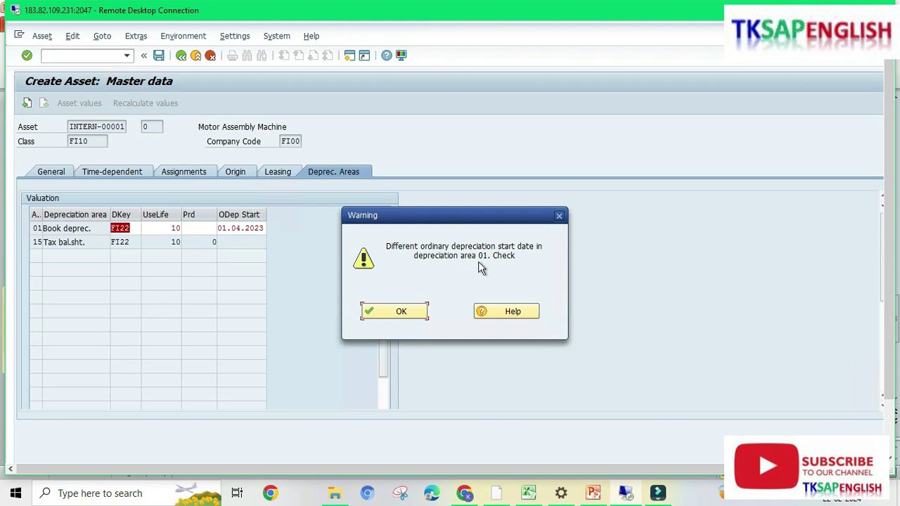
{"action": "left_click", "coordinate": [401, 318]}
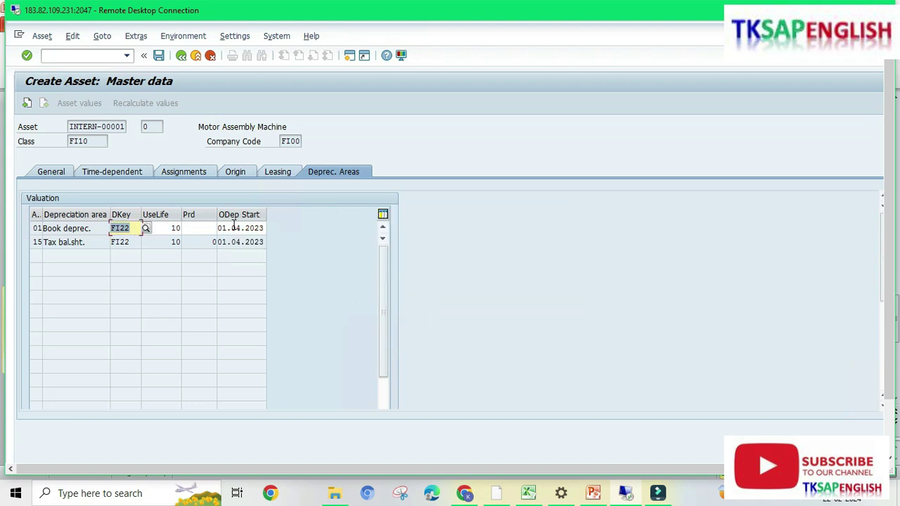
{"action": "left_click", "coordinate": [158, 58]}
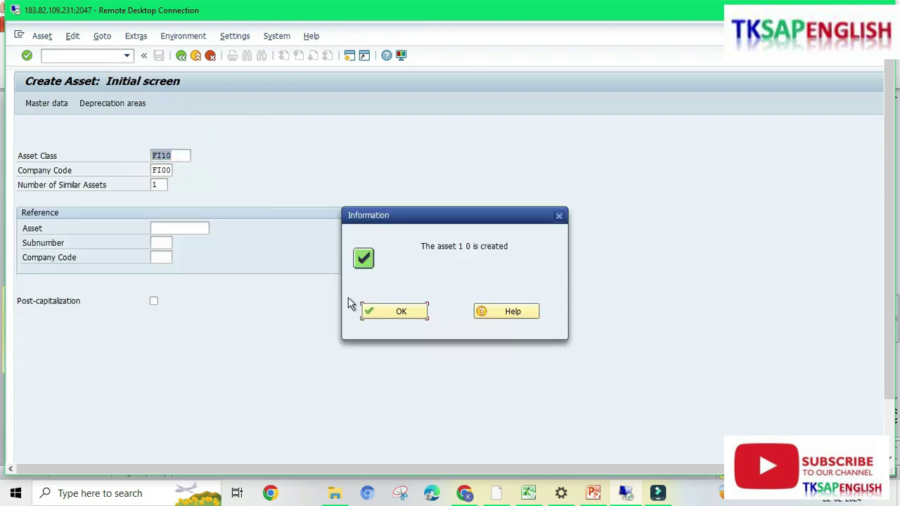